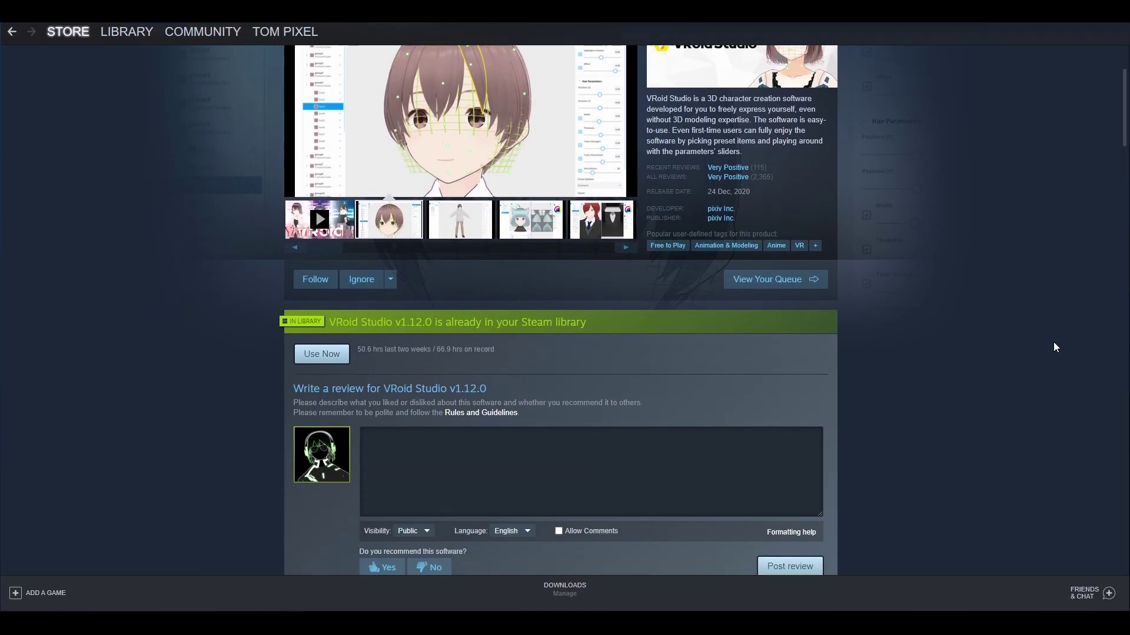
Look over the VRoid Studio page on Steam and the VRoid item listings on BOOTH.
{"action": "scroll", "coordinate": [1053, 343], "scroll_direction": "down", "scroll_amount": 9}
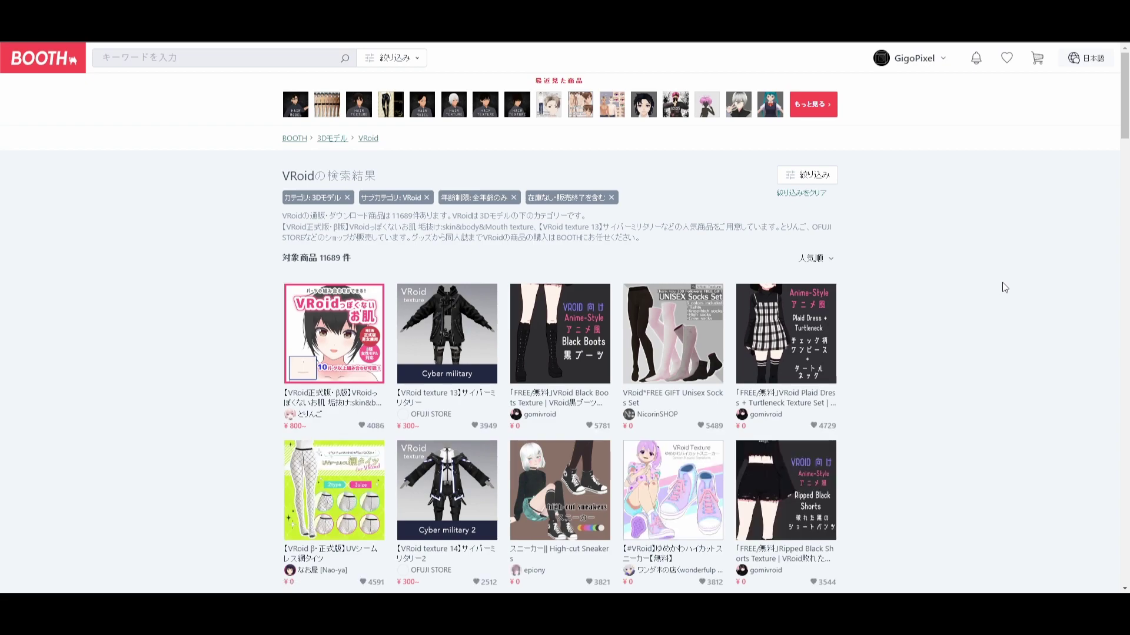
{"action": "scroll", "coordinate": [1004, 287], "scroll_direction": "down", "scroll_amount": 8}
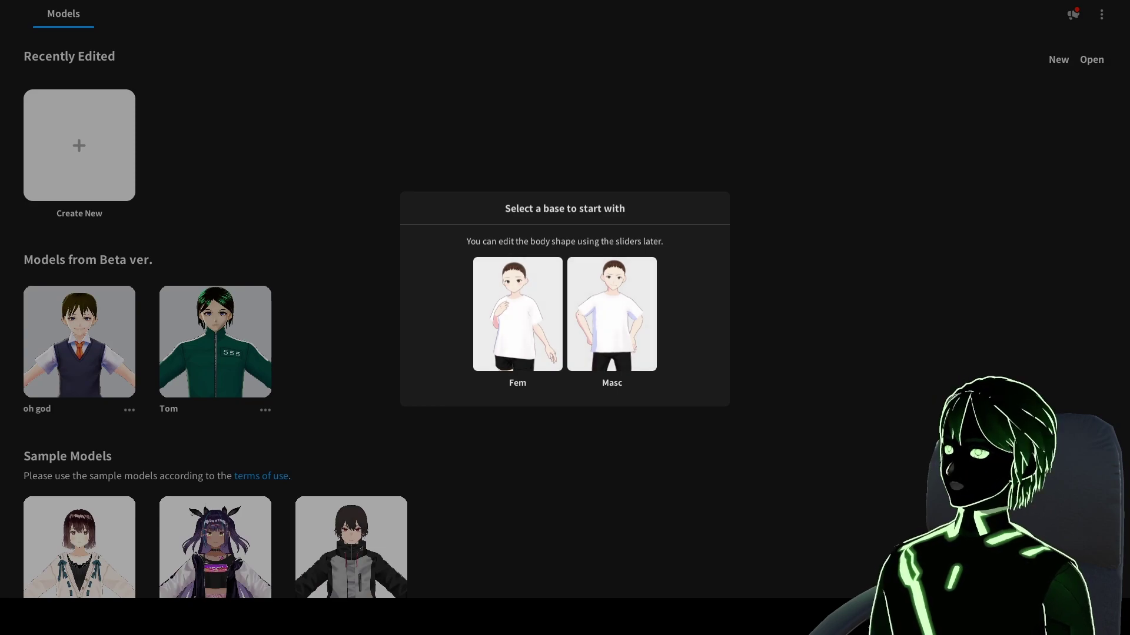
Start a new character from the Masc base and look through its face set parameters.
{"action": "left_click", "coordinate": [611, 314]}
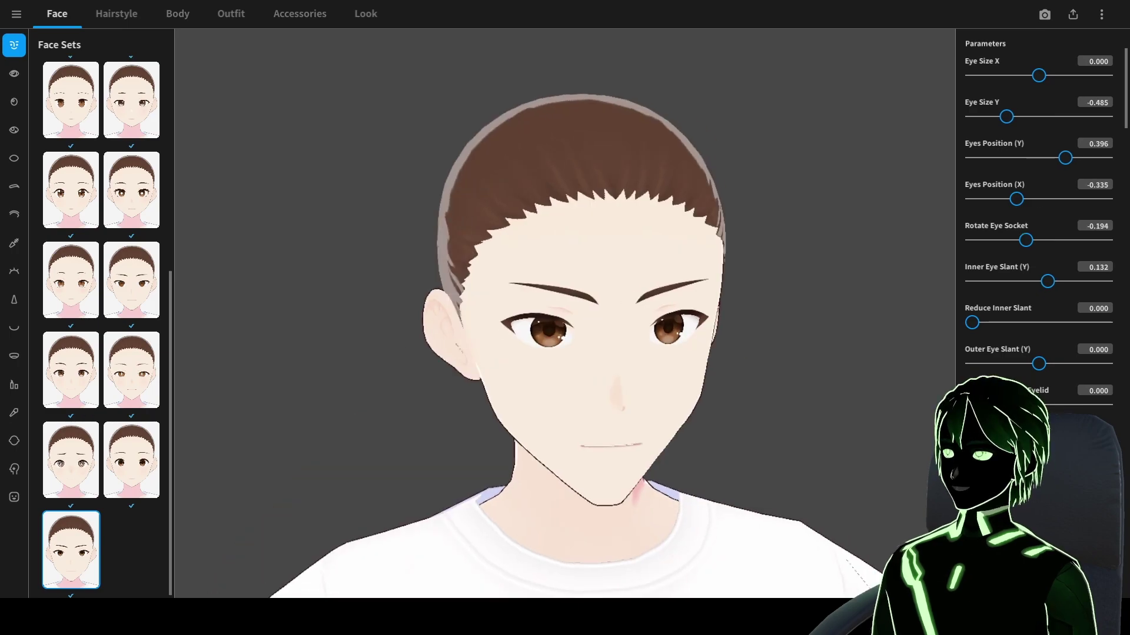
{"action": "scroll", "coordinate": [1038, 235], "scroll_direction": "down", "scroll_amount": 7}
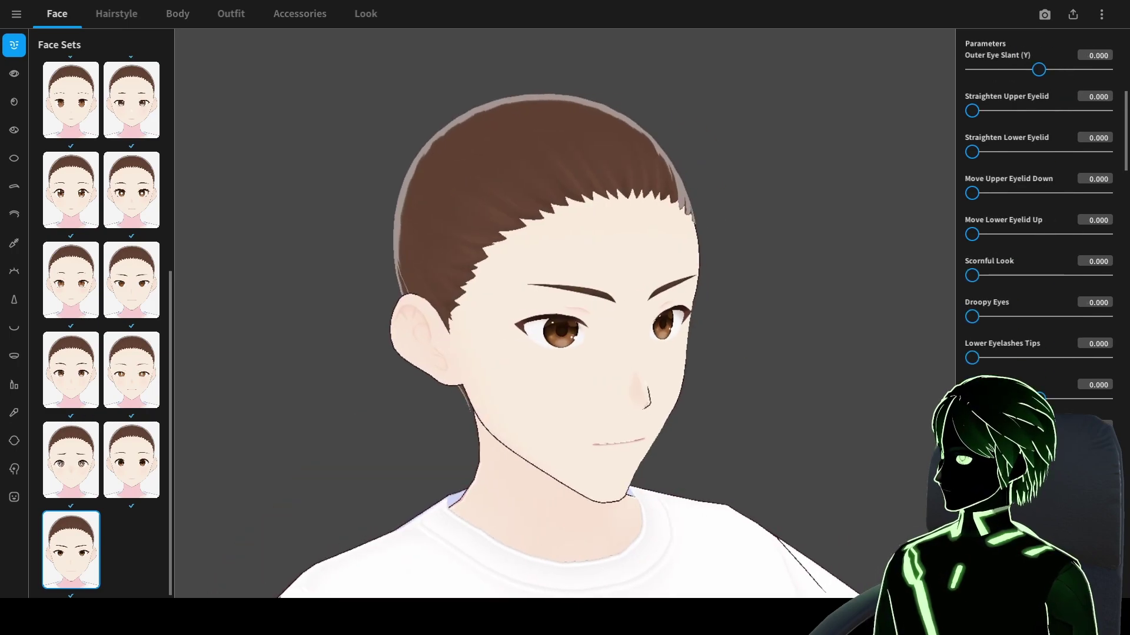
{"action": "scroll", "coordinate": [1038, 235], "scroll_direction": "down", "scroll_amount": 2}
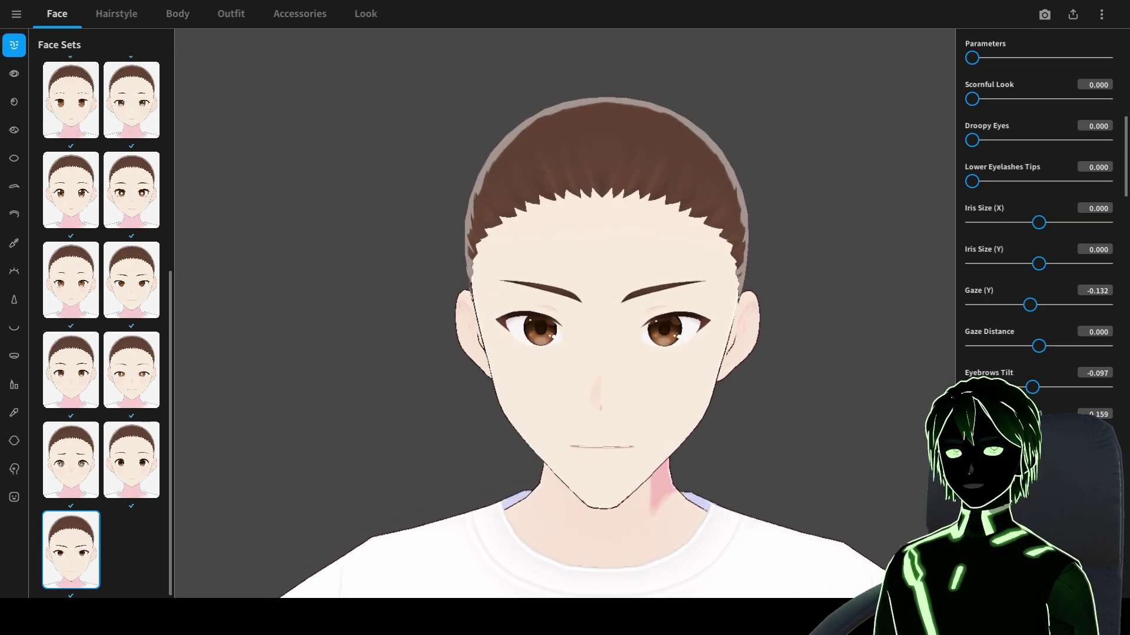
Look through the eye sets, the iris presets and the custom iris items for the character's face.
{"action": "left_click", "coordinate": [14, 74]}
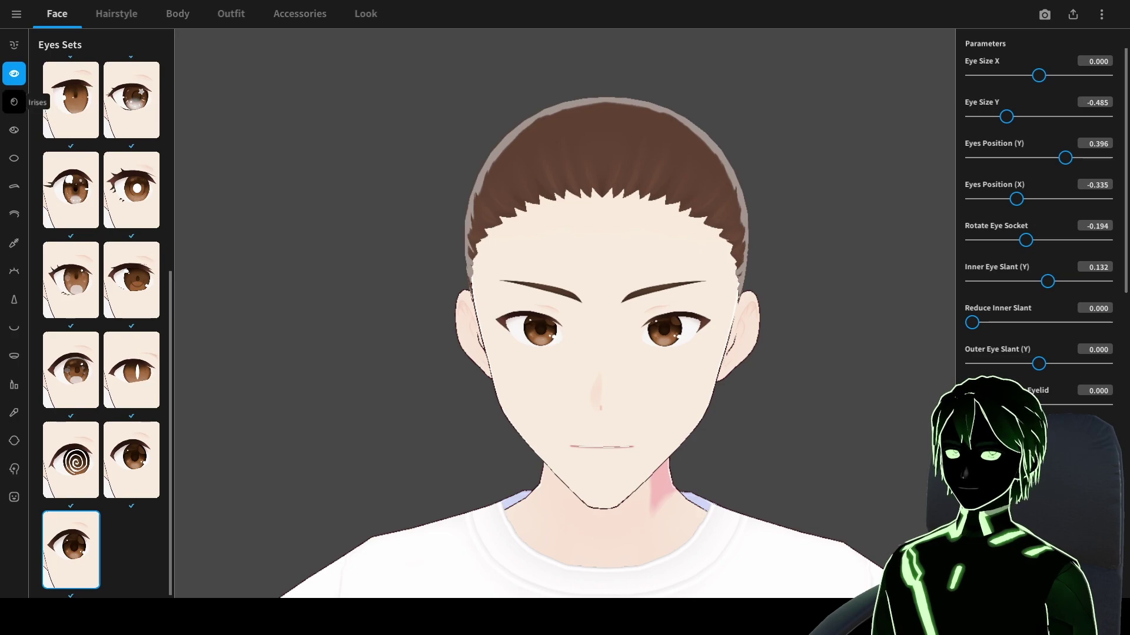
{"action": "left_click", "coordinate": [14, 102]}
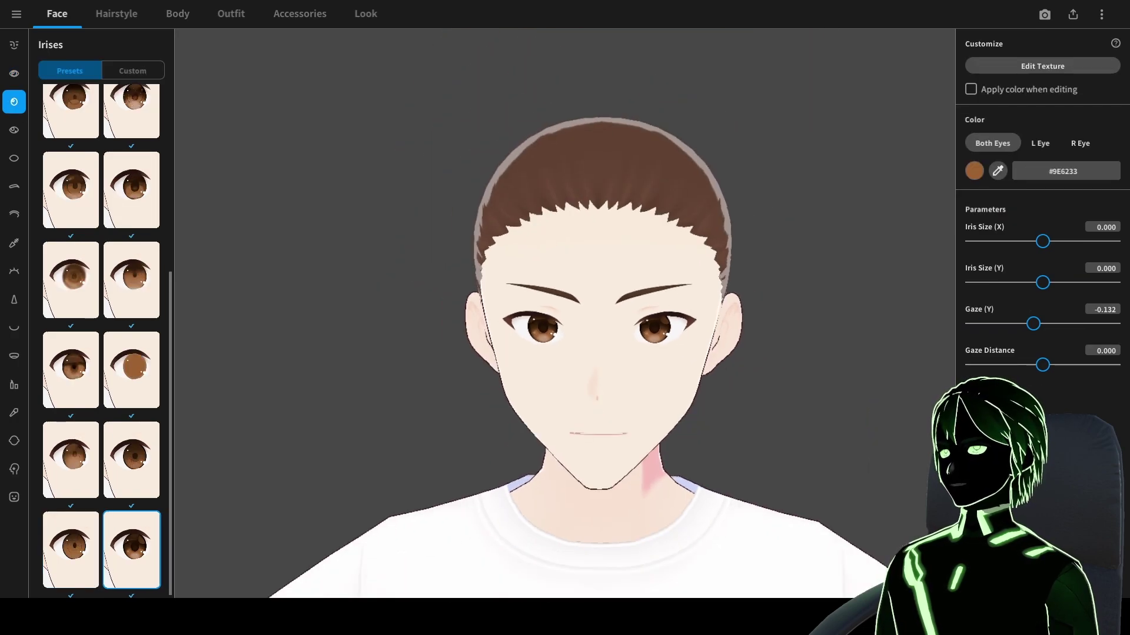
{"action": "scroll", "coordinate": [131, 294], "scroll_direction": "up", "scroll_amount": 3}
{"action": "left_click", "coordinate": [133, 71]}
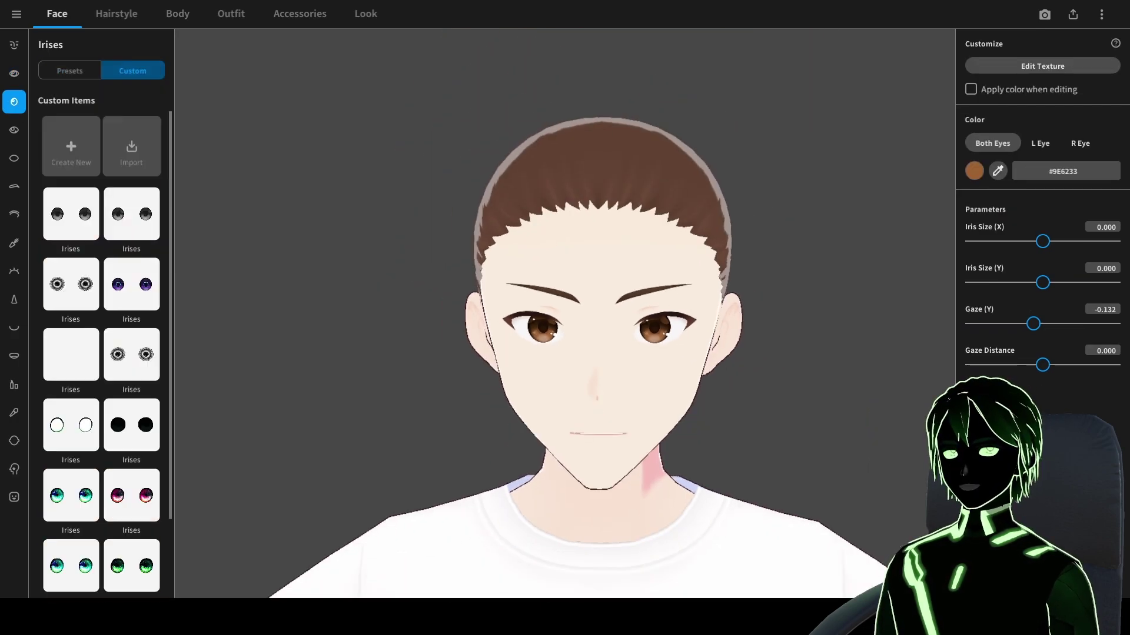
{"action": "mouse_move", "coordinate": [565, 317]}
{"action": "right_mouse_down"}
{"action": "mouse_move", "coordinate": [712, 318]}
{"action": "mouse_move", "coordinate": [562, 321]}
{"action": "right_mouse_up"}
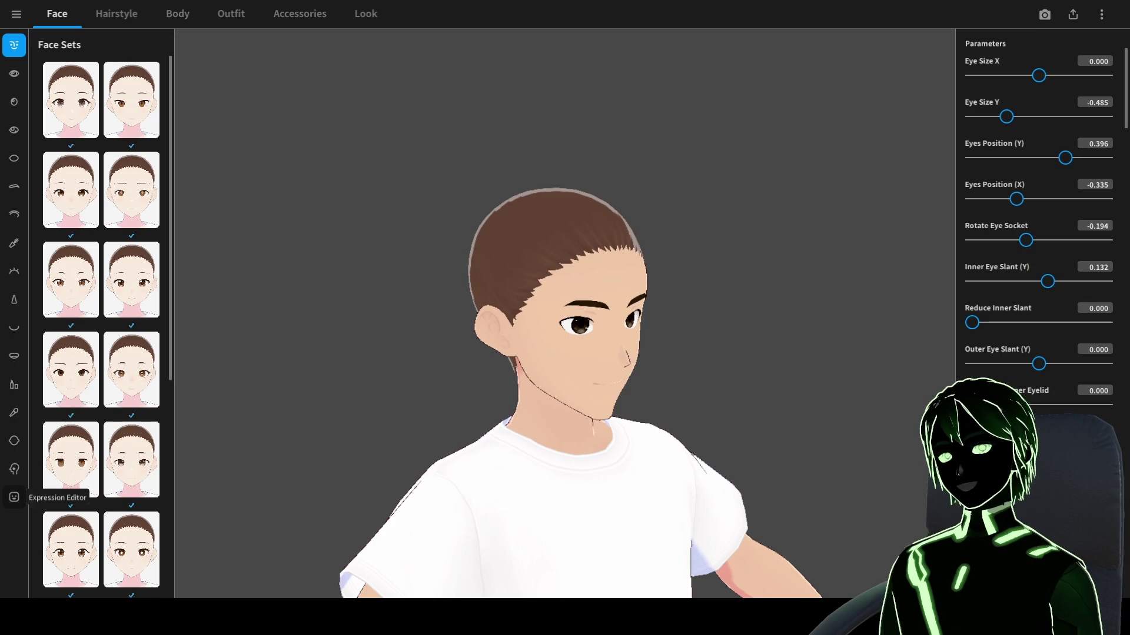
Preview the Smiling, Sad, A, I, U and E expressions on the character in the Expression Editor.
{"action": "left_click", "coordinate": [14, 497]}
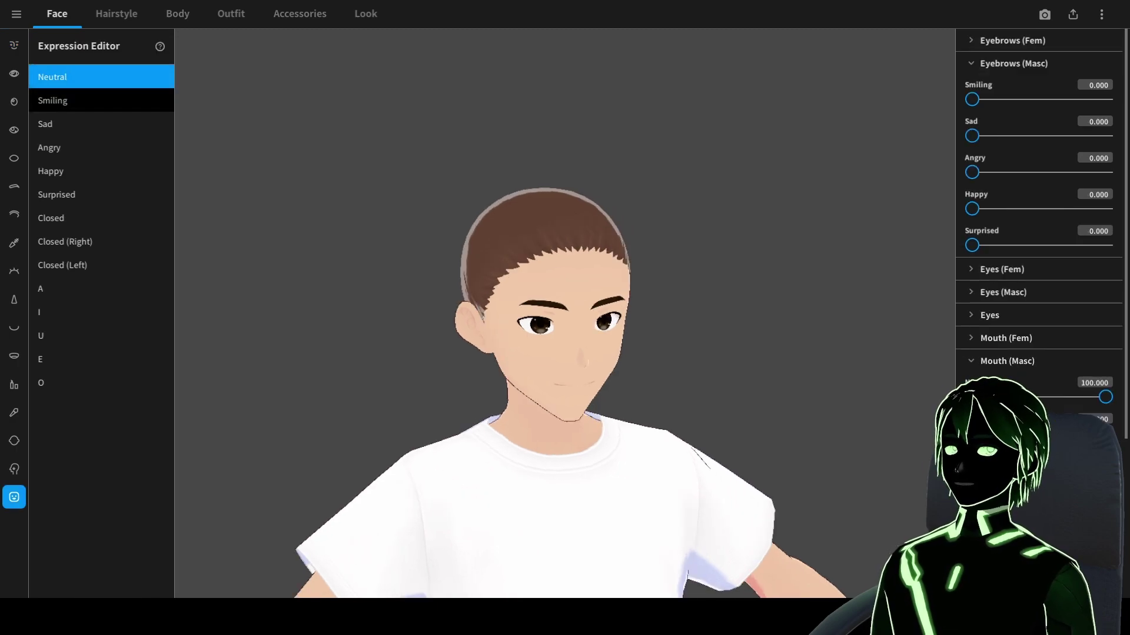
{"action": "left_click", "coordinate": [101, 100]}
{"action": "left_click", "coordinate": [88, 124]}
{"action": "left_click", "coordinate": [88, 288]}
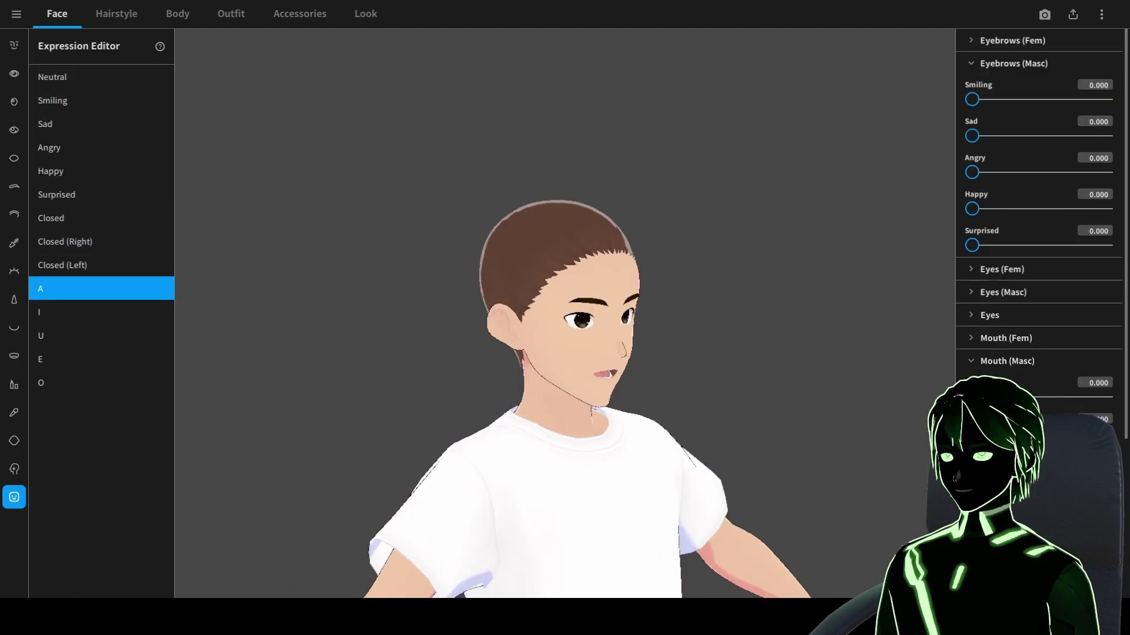
{"action": "left_click", "coordinate": [89, 312]}
{"action": "left_click", "coordinate": [88, 335]}
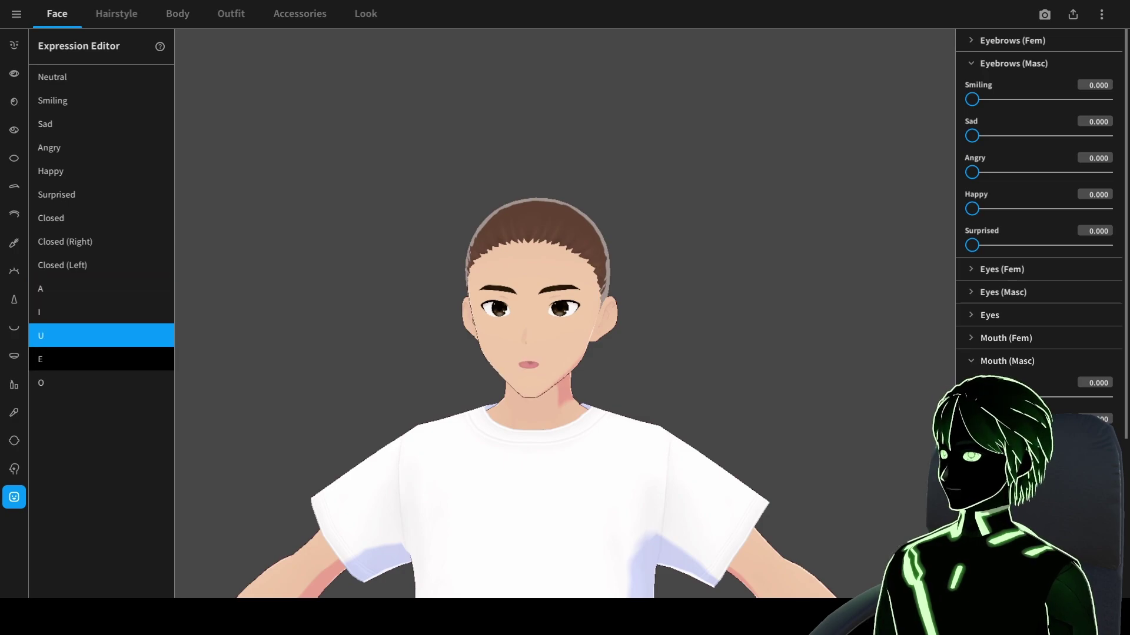
{"action": "left_click", "coordinate": [88, 359]}
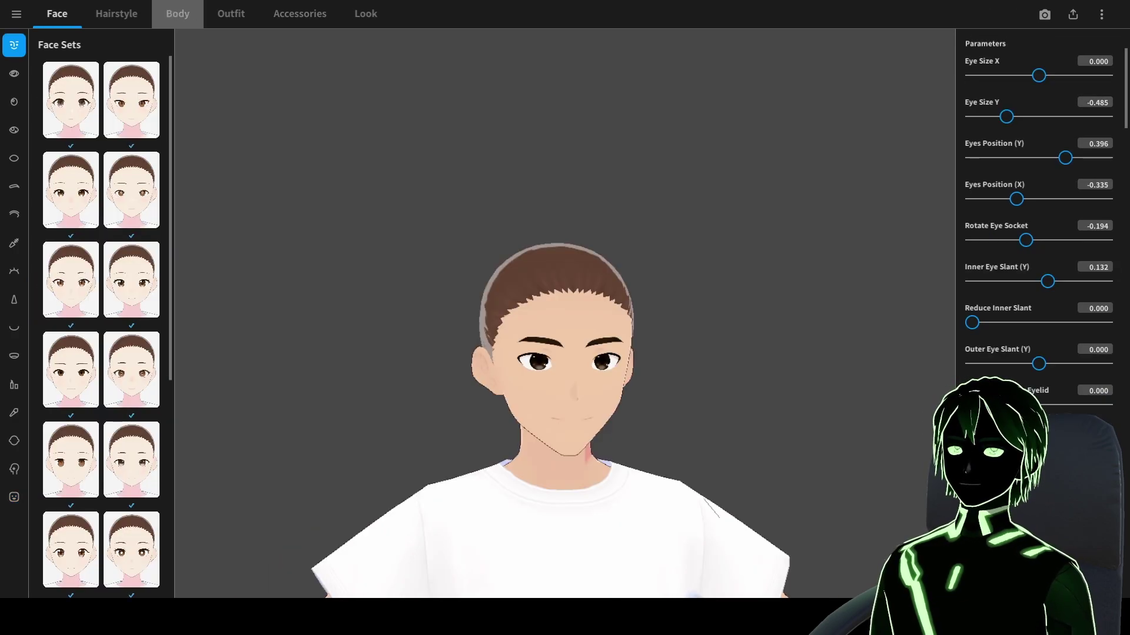
Open the character's body settings.
{"action": "left_click", "coordinate": [177, 14]}
{"action": "right_click_drag", "start_coordinate": [565, 317], "coordinate": [595, 317]}
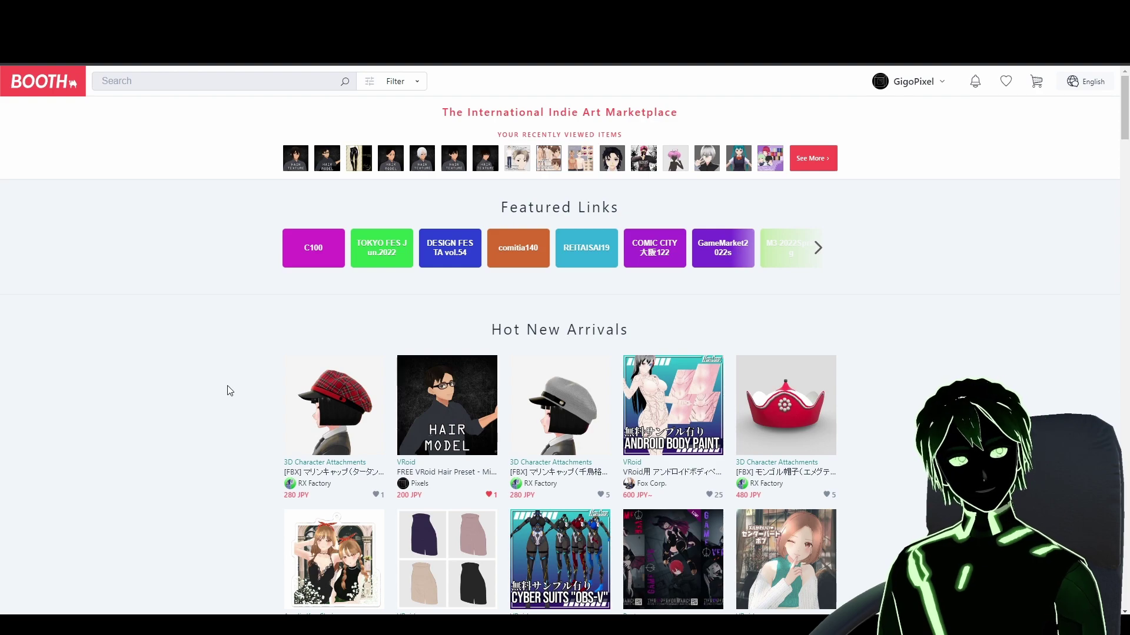
Search BOOTH for VRoid items and read the "Vroid Anime Skin Various Colors - Free" listing with its usage terms.
{"action": "left_click", "coordinate": [131, 81]}
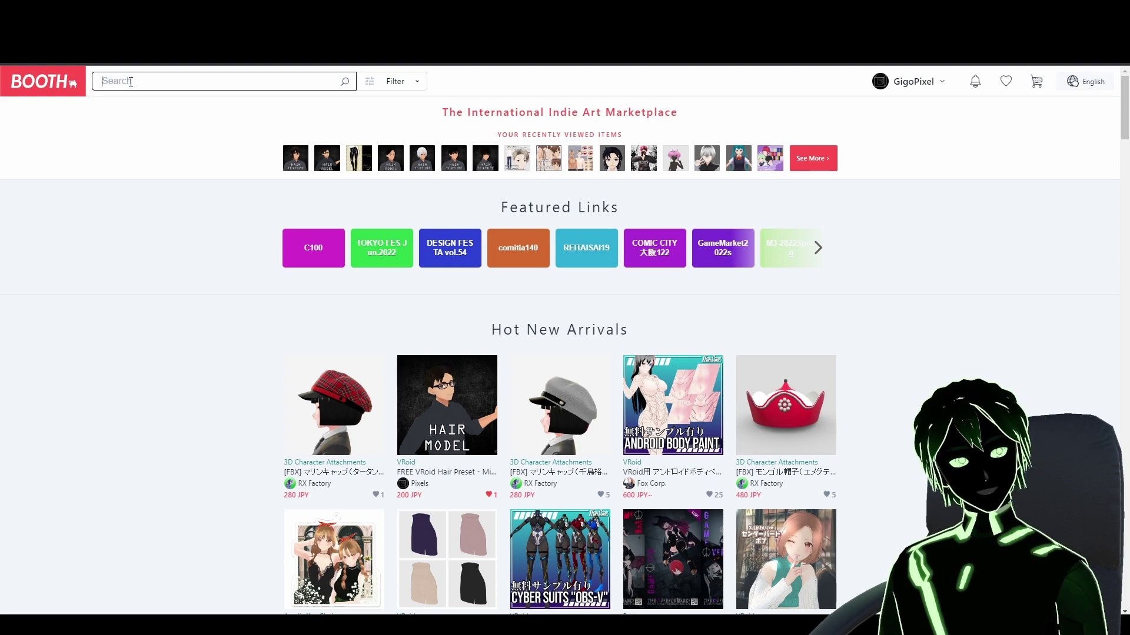
{"action": "type", "text": "vroi"}
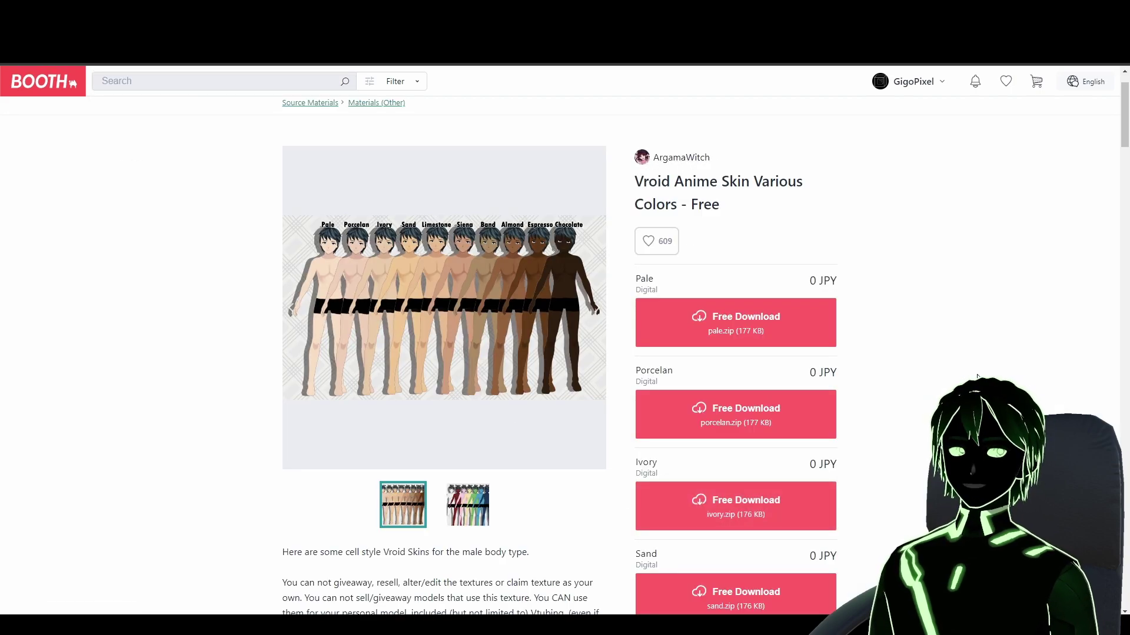
{"action": "scroll", "coordinate": [977, 376], "scroll_direction": "down", "scroll_amount": 5}
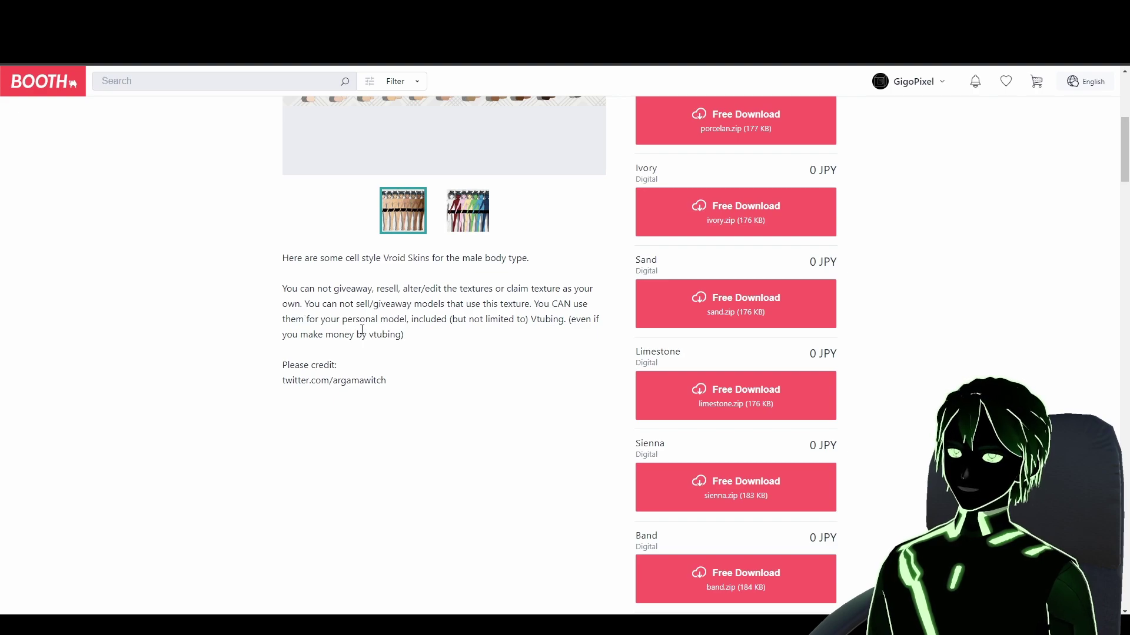
{"action": "scroll", "coordinate": [351, 416], "scroll_direction": "up", "scroll_amount": 1}
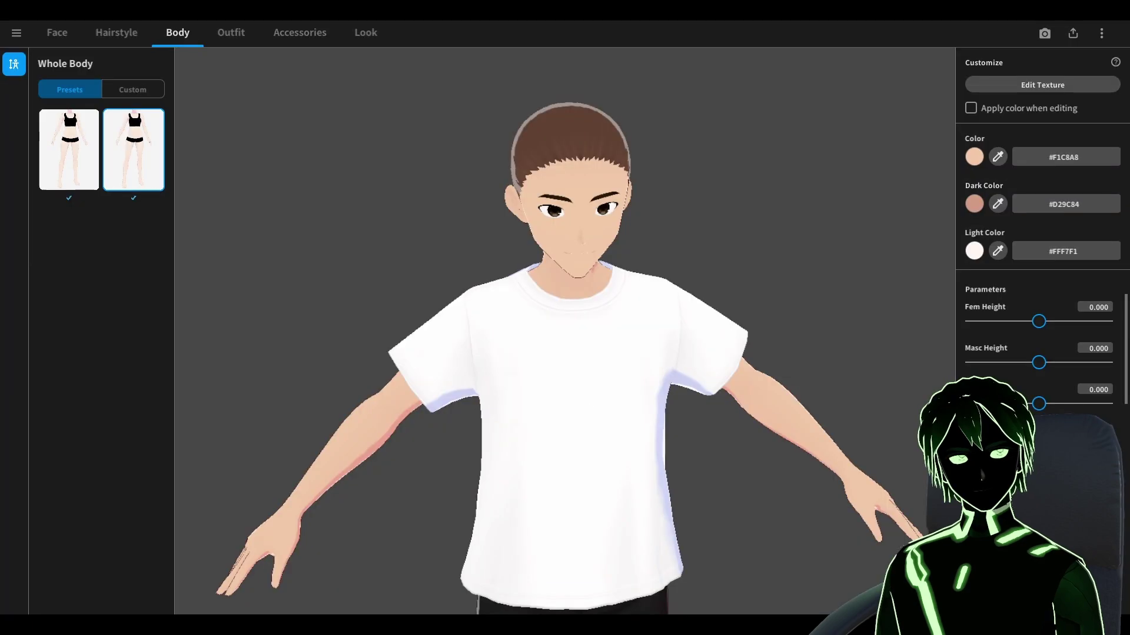
Back in VRoid Studio, import the boybody-ivory image into the body skin's Default Design layer and save it as a new item.
{"action": "left_click", "coordinate": [1033, 86]}
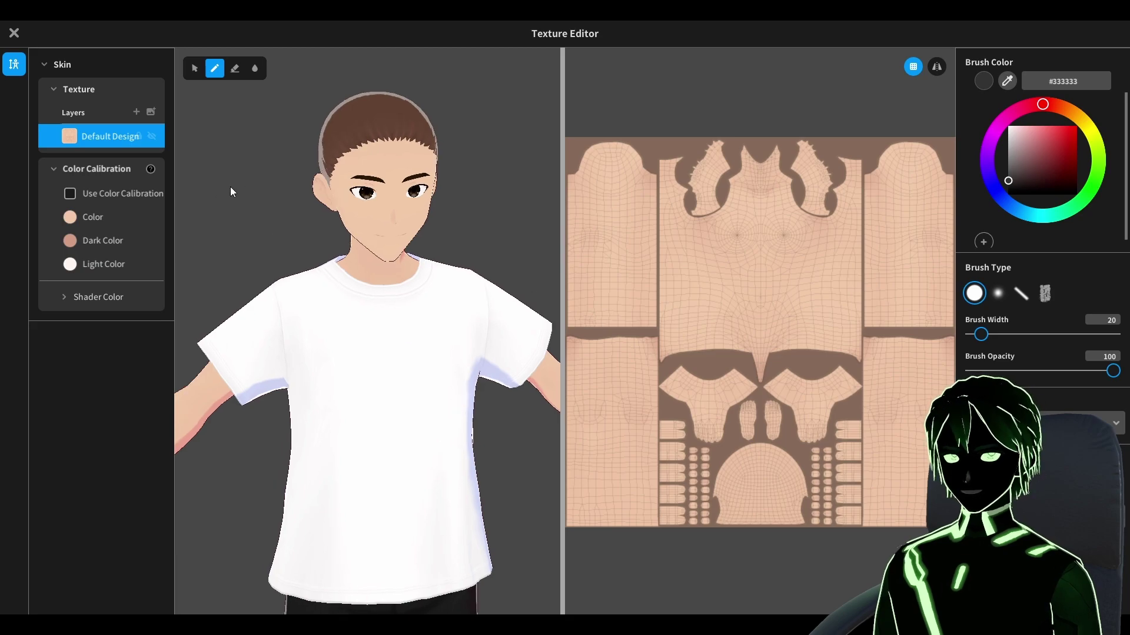
{"action": "right_click", "coordinate": [102, 139]}
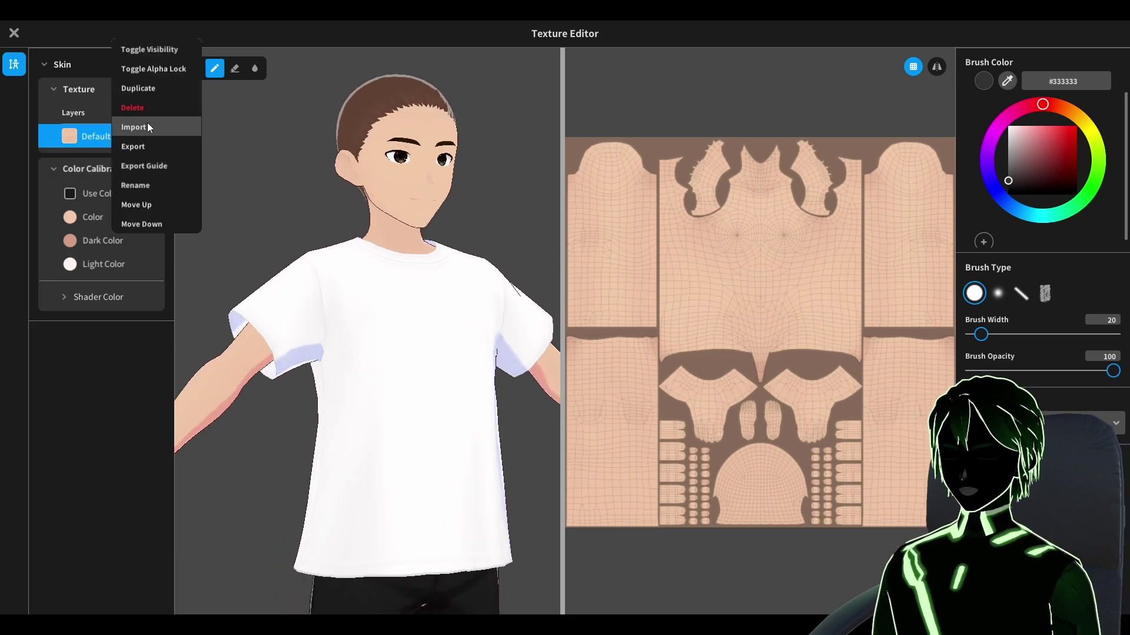
{"action": "left_click", "coordinate": [147, 122]}
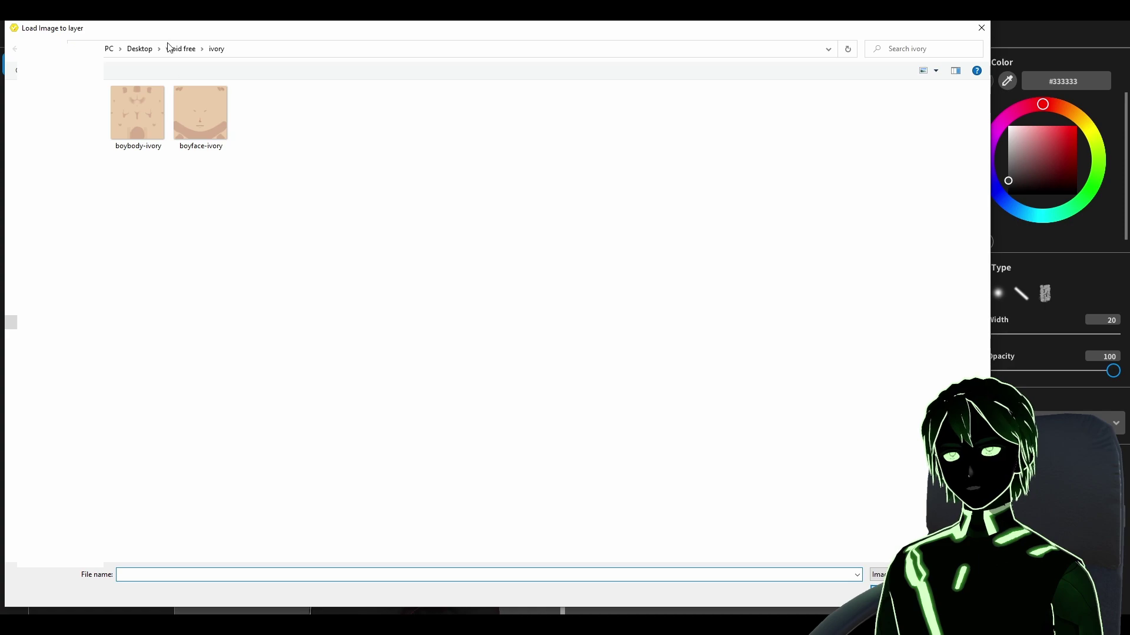
{"action": "double_click", "coordinate": [143, 126]}
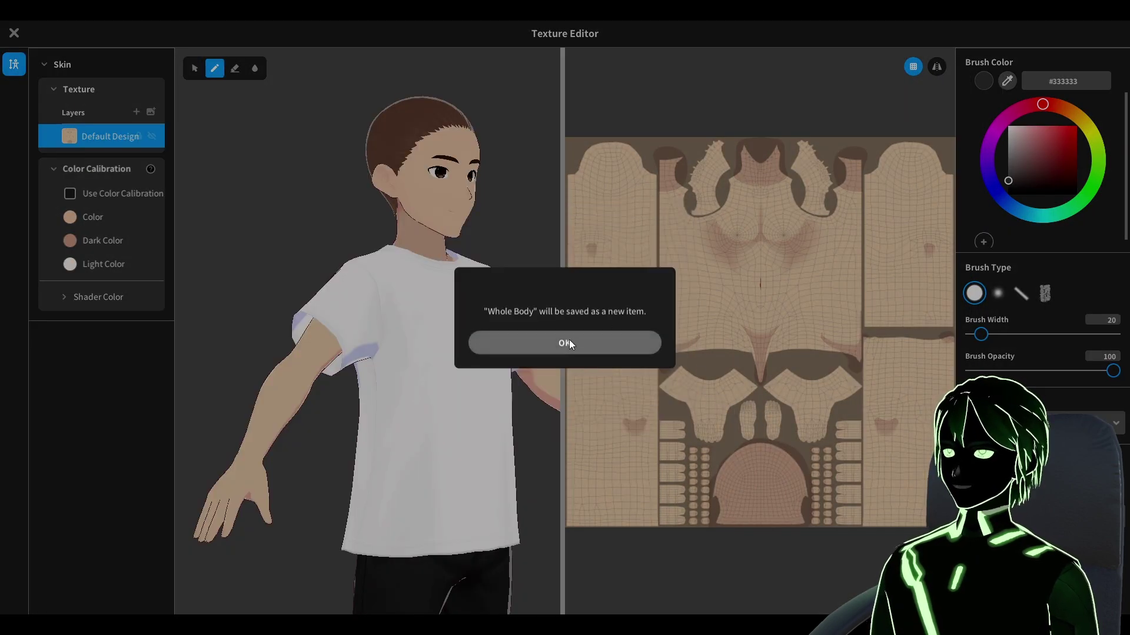
{"action": "left_click", "coordinate": [569, 343]}
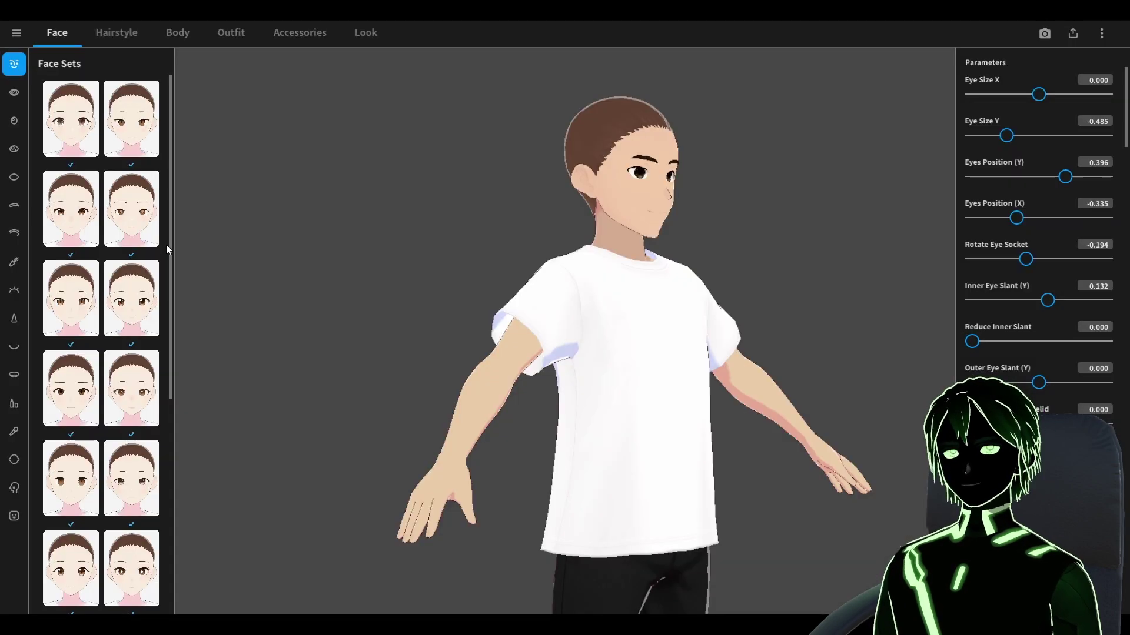
Import the boyface-ivory image into the face skin's Default Design layer and save it as a new item.
{"action": "left_click", "coordinate": [14, 459]}
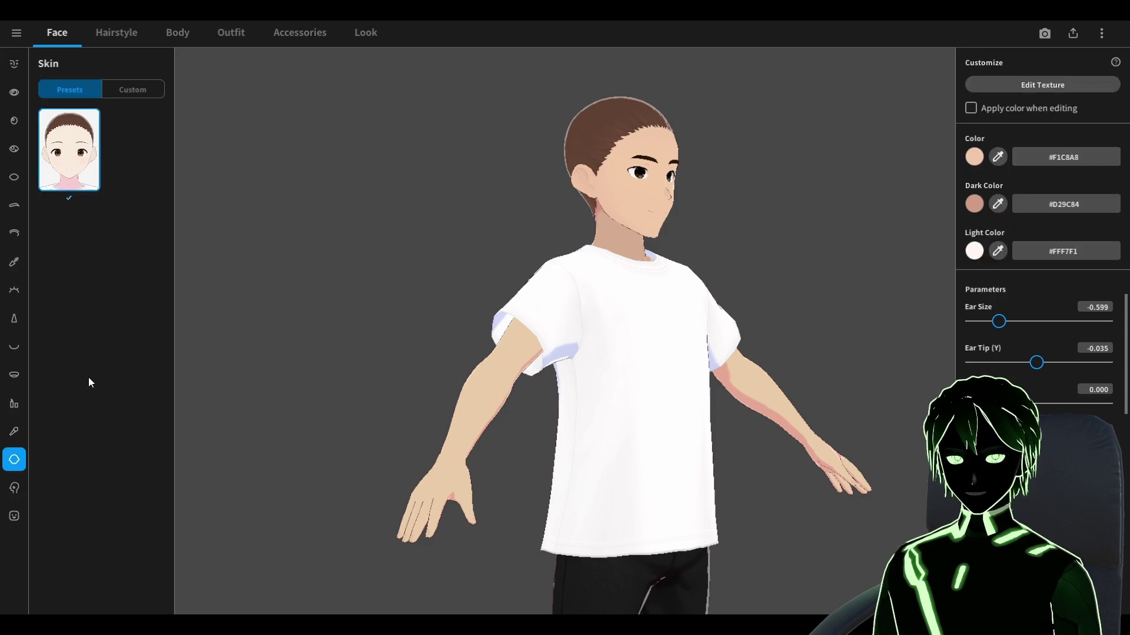
{"action": "left_click", "coordinate": [1051, 90]}
{"action": "right_click", "coordinate": [101, 138]}
{"action": "left_click", "coordinate": [136, 132]}
{"action": "right_click_drag", "start_coordinate": [264, 235], "coordinate": [262, 274]}
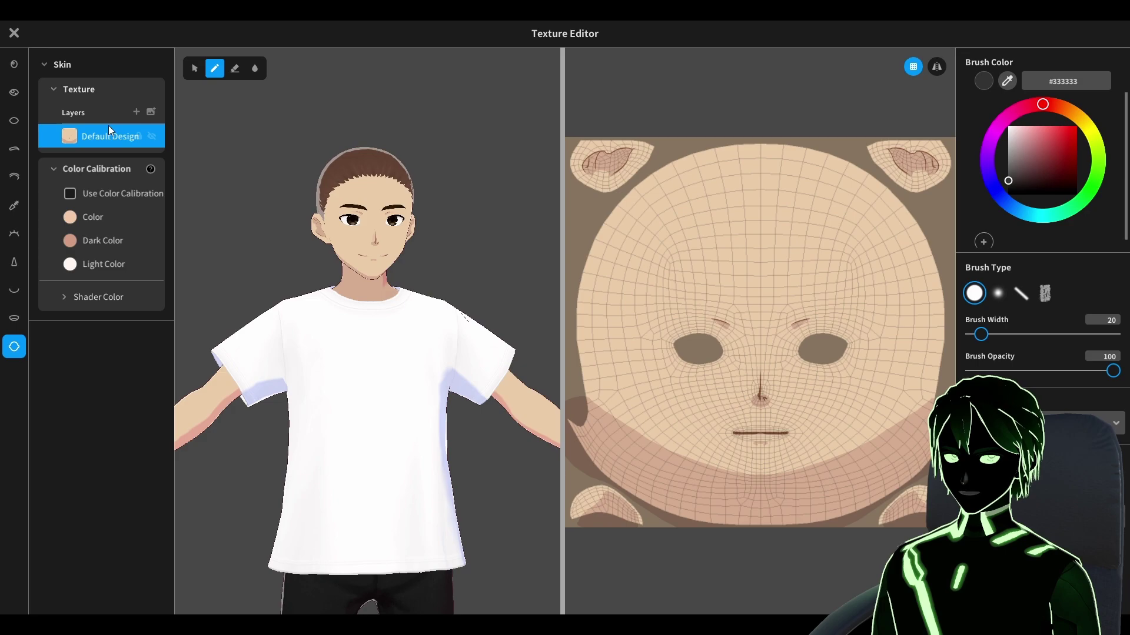
{"action": "left_click", "coordinate": [14, 32]}
{"action": "left_click", "coordinate": [559, 486]}
{"action": "left_click", "coordinate": [564, 343]}
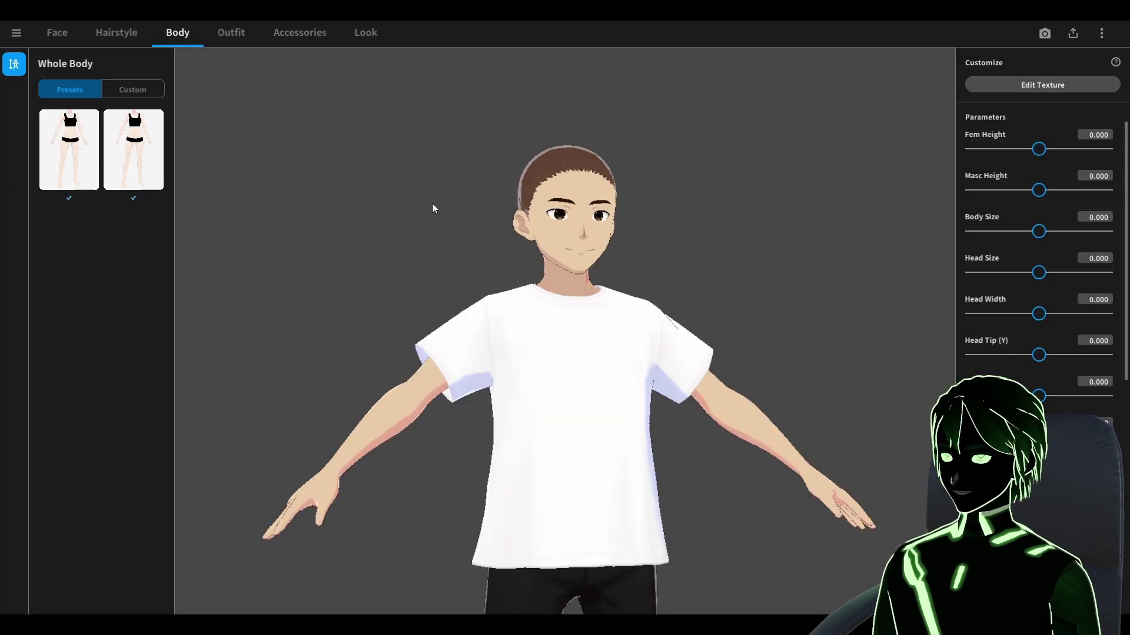
Adjust the body proportions: Masc Height 0.079, Body Size 0.062, Head Size -0.079, Head Width -0.344, Shoulder Width 1.000, Chest Prominence 1.000, Arm Length 0.511.
{"action": "left_click_drag", "start_coordinate": [432, 207], "coordinate": [449, 232]}
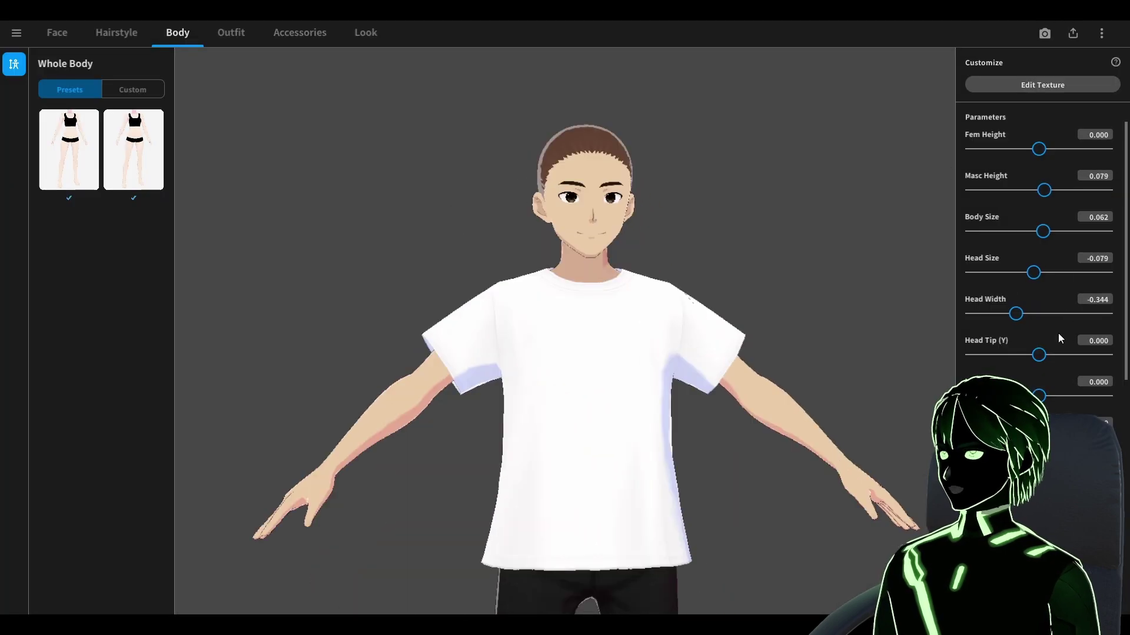
{"action": "scroll", "coordinate": [724, 370], "scroll_direction": "down", "scroll_amount": 2}
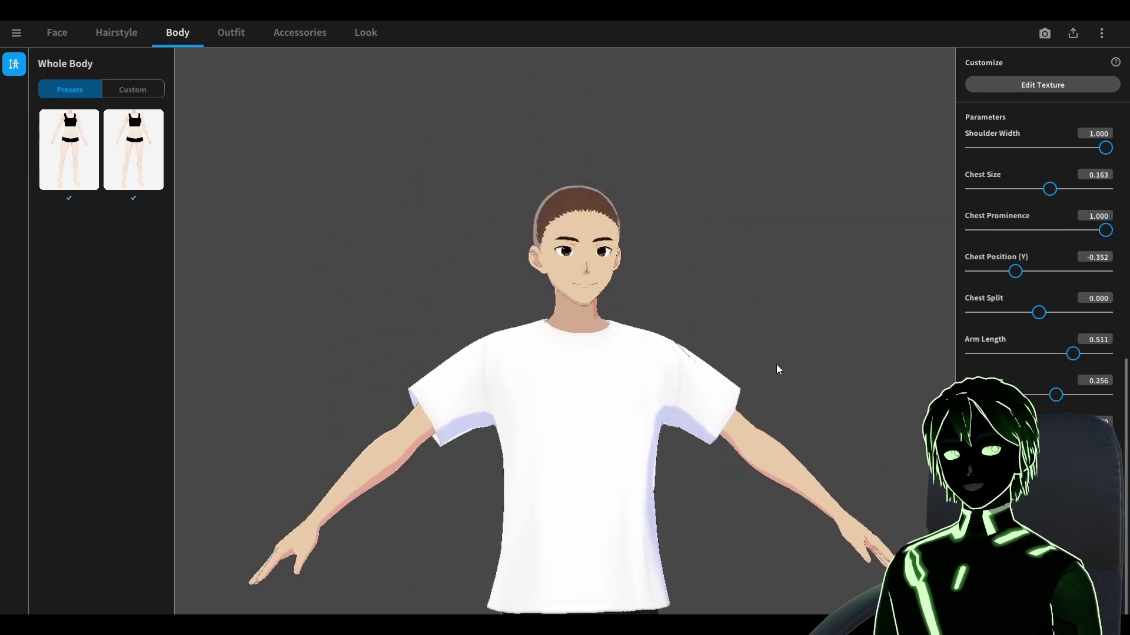
{"action": "left_click_drag", "start_coordinate": [776, 370], "coordinate": [810, 371]}
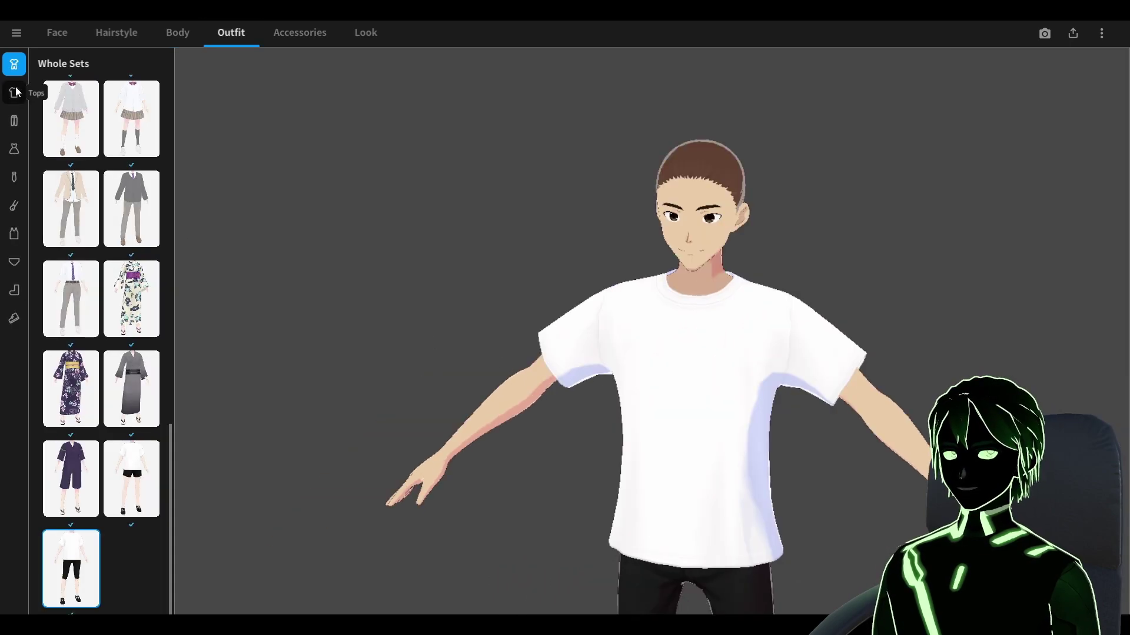
Dress the character in the grey men's kimono from the whole outfit sets and look through the preset tops.
{"action": "scroll", "coordinate": [104, 296], "scroll_direction": "up", "scroll_amount": 5}
{"action": "scroll", "coordinate": [117, 383], "scroll_direction": "down", "scroll_amount": 5}
{"action": "scroll", "coordinate": [142, 460], "scroll_direction": "up", "scroll_amount": 3}
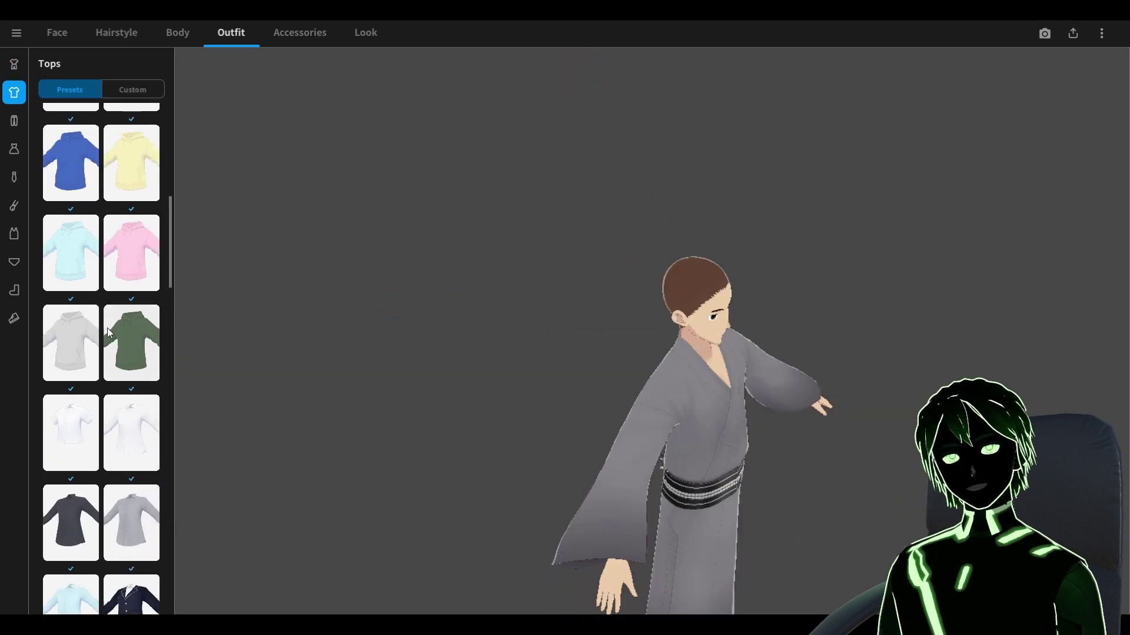
{"action": "scroll", "coordinate": [107, 327], "scroll_direction": "up", "scroll_amount": 5}
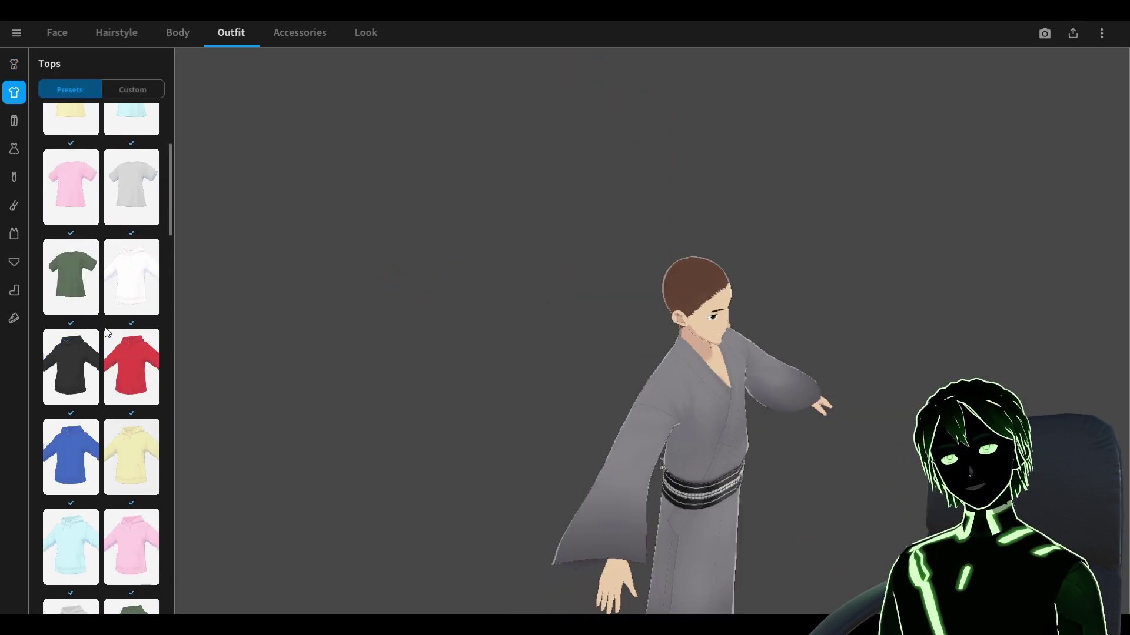
{"action": "left_click_drag", "start_coordinate": [348, 397], "coordinate": [422, 388]}
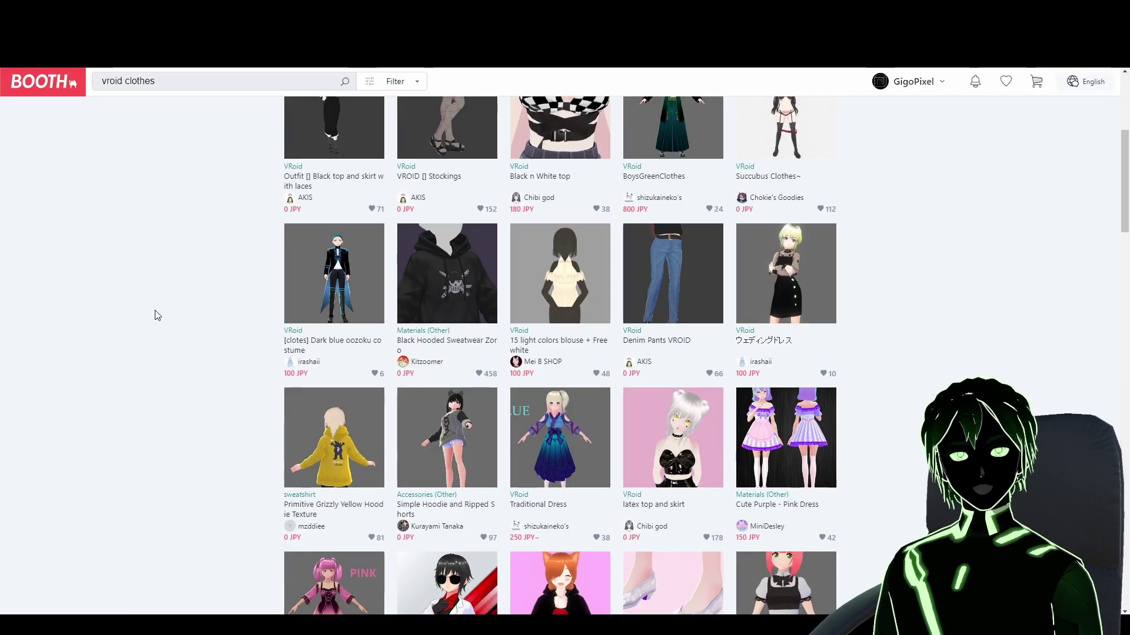
Browse the vroid clothes results on BOOTH and filter them to a maximum price of ¥0.
{"action": "scroll", "coordinate": [158, 314], "scroll_direction": "down", "scroll_amount": 1}
{"action": "scroll", "coordinate": [158, 314], "scroll_direction": "down", "scroll_amount": 5}
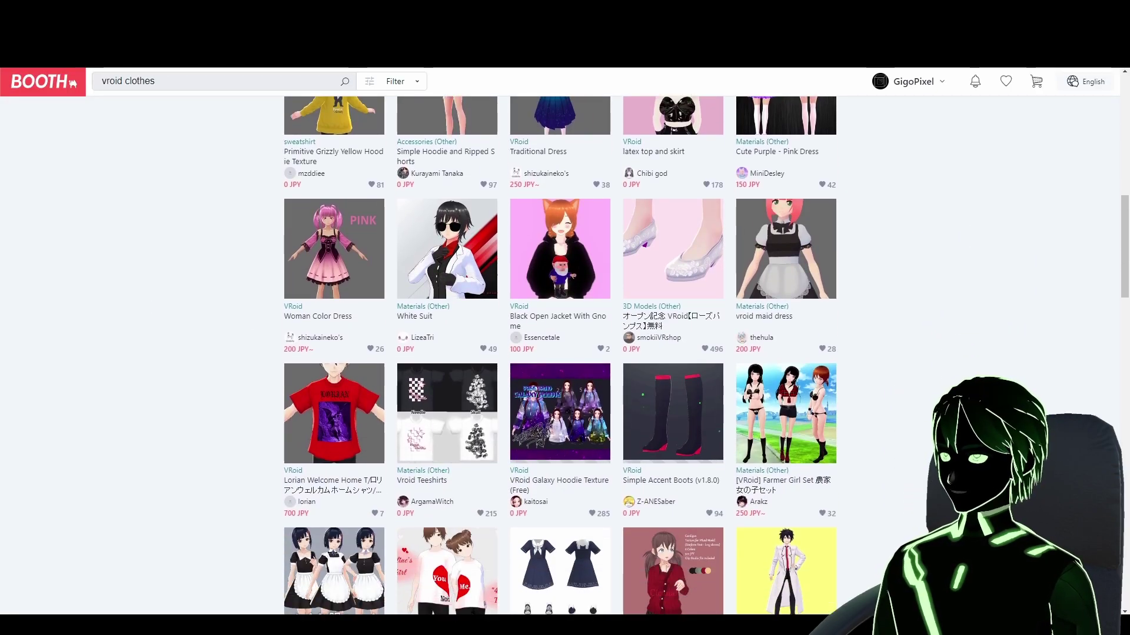
{"action": "scroll", "coordinate": [675, 363], "scroll_direction": "down", "scroll_amount": 2}
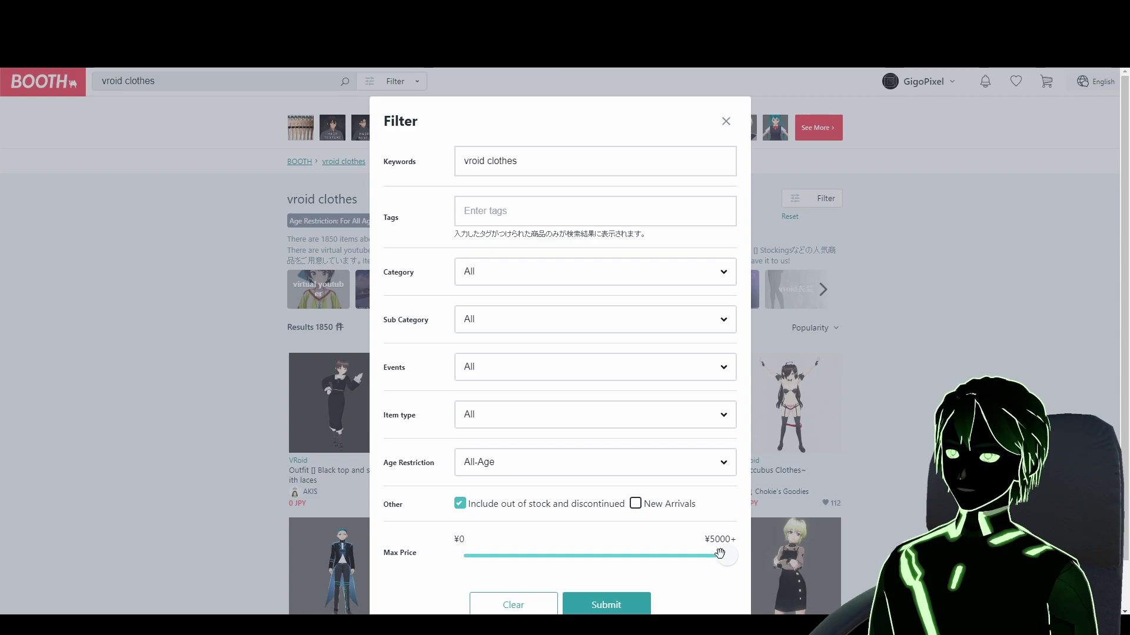
{"action": "left_click_drag", "start_coordinate": [719, 553], "coordinate": [388, 564]}
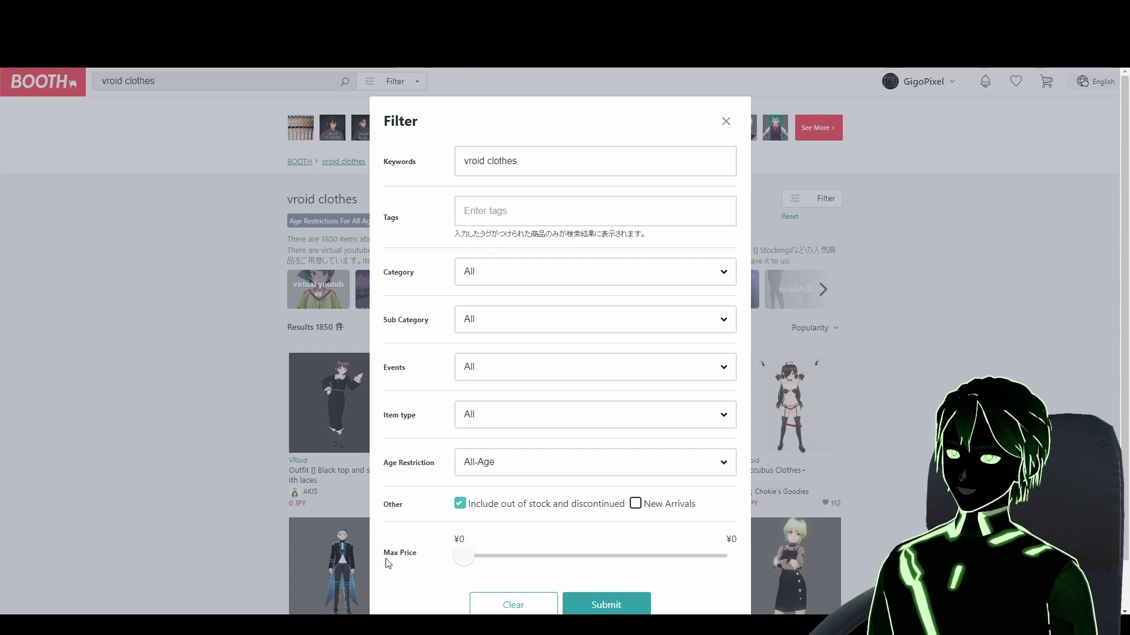
{"action": "left_click", "coordinate": [606, 603]}
{"action": "scroll", "coordinate": [199, 315], "scroll_direction": "down", "scroll_amount": 3}
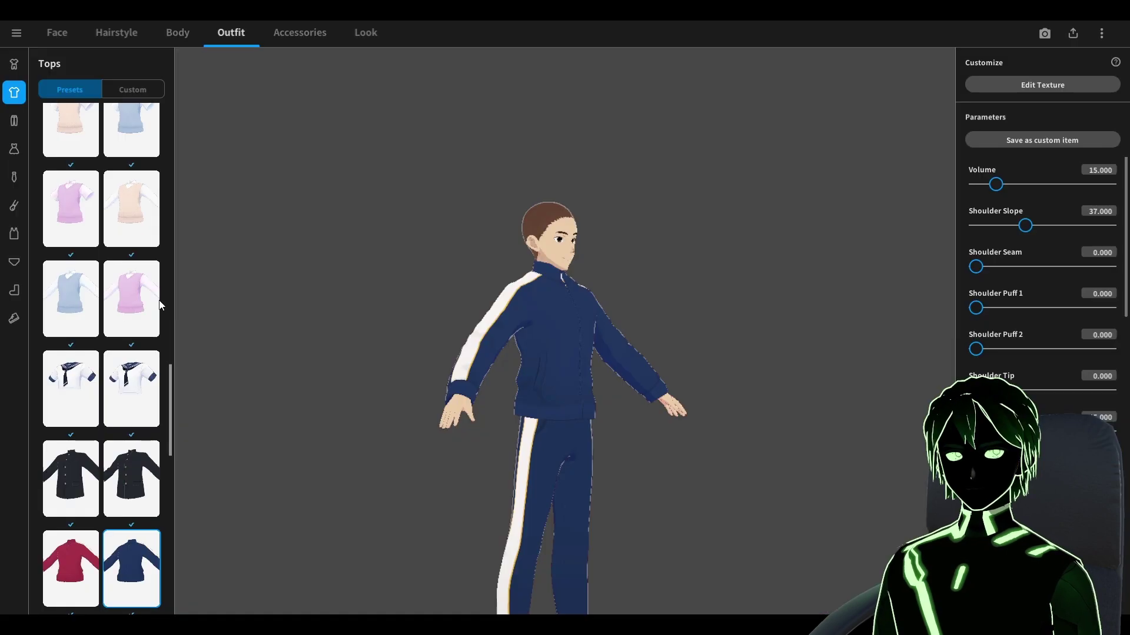
In VRoid Studio, dress the character in the white rolled-sleeve shirt with striped necktie and the black belted trousers.
{"action": "scroll", "coordinate": [129, 291], "scroll_direction": "up", "scroll_amount": 5}
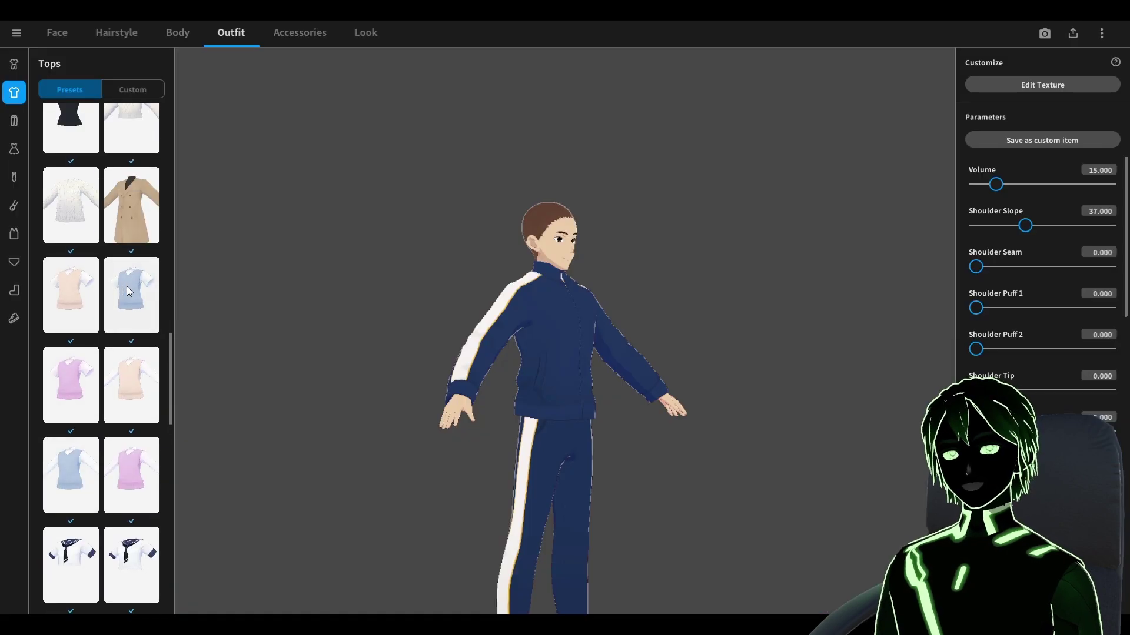
{"action": "scroll", "coordinate": [127, 285], "scroll_direction": "up", "scroll_amount": 3}
{"action": "left_click_drag", "start_coordinate": [170, 357], "coordinate": [188, 491]}
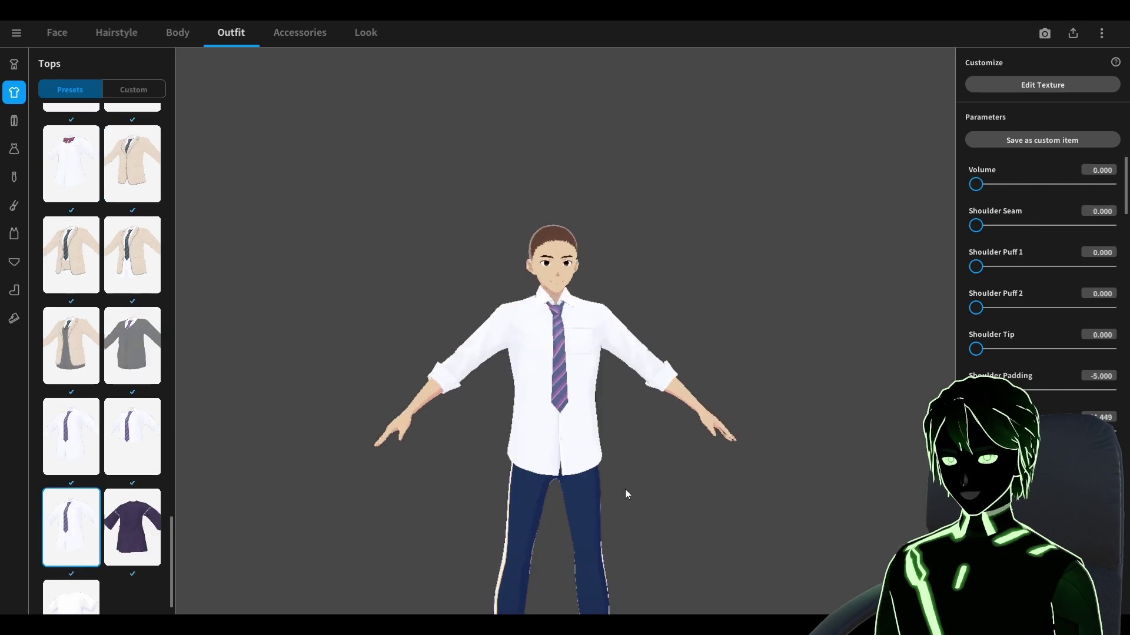
{"action": "left_click", "coordinate": [14, 120]}
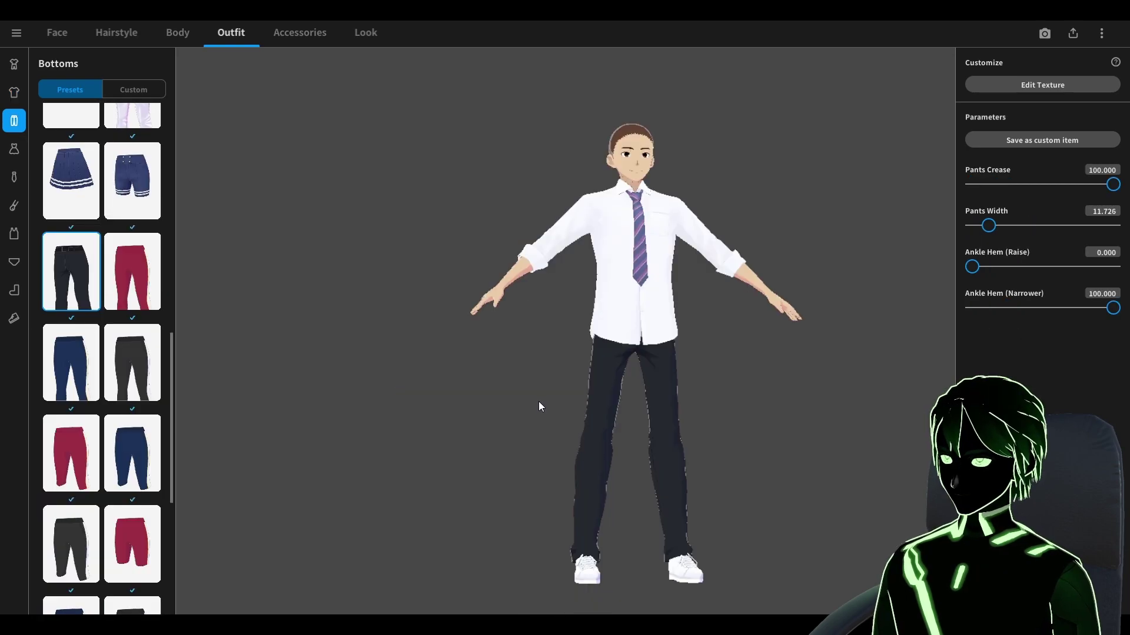
{"action": "right_click_drag", "start_coordinate": [538, 402], "coordinate": [506, 425]}
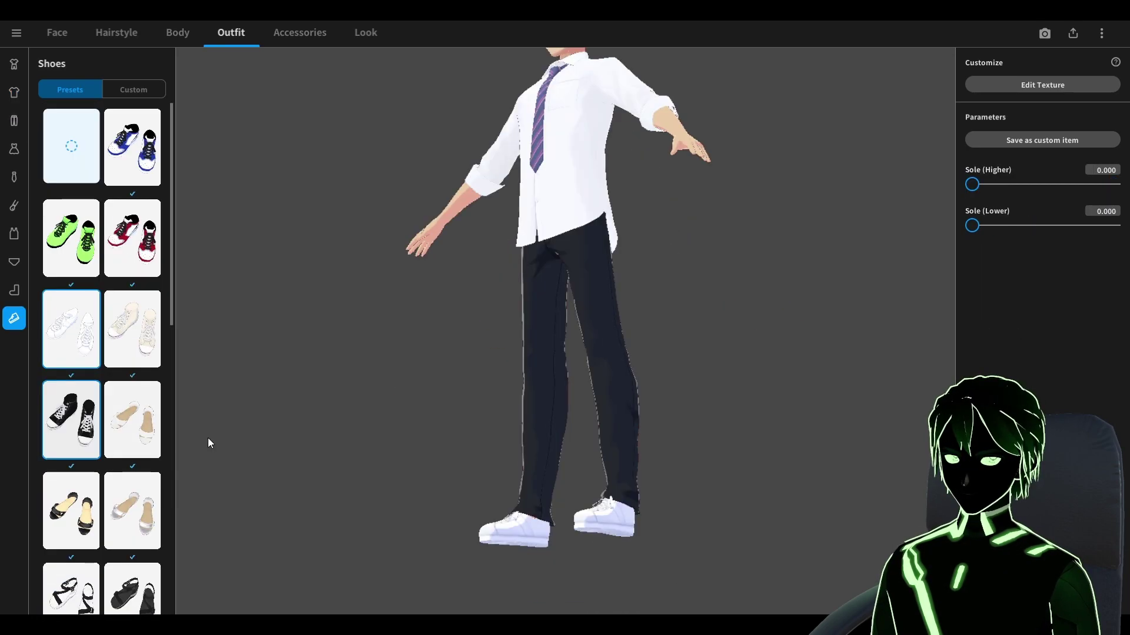
Put the black and white lace-up sneakers on the character and raise the trousers' ankle hem.
{"action": "left_click_drag", "start_coordinate": [355, 431], "coordinate": [380, 434]}
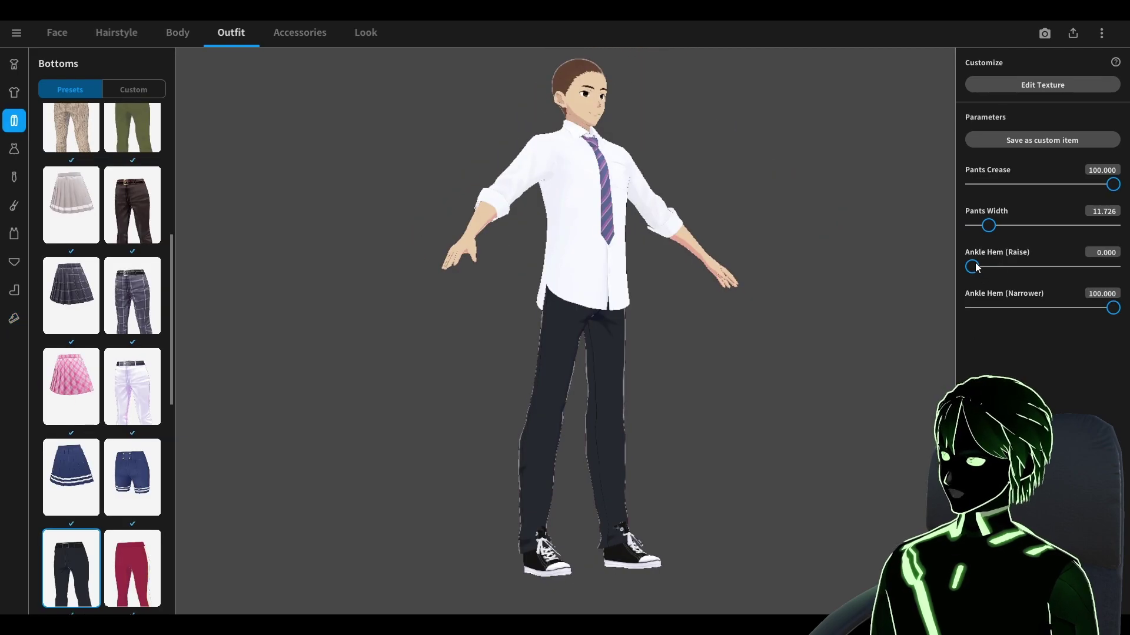
{"action": "left_click_drag", "start_coordinate": [975, 263], "coordinate": [1058, 266]}
{"action": "right_click_drag", "start_coordinate": [900, 300], "coordinate": [824, 302]}
{"action": "middle_click_drag", "start_coordinate": [825, 302], "coordinate": [831, 390]}
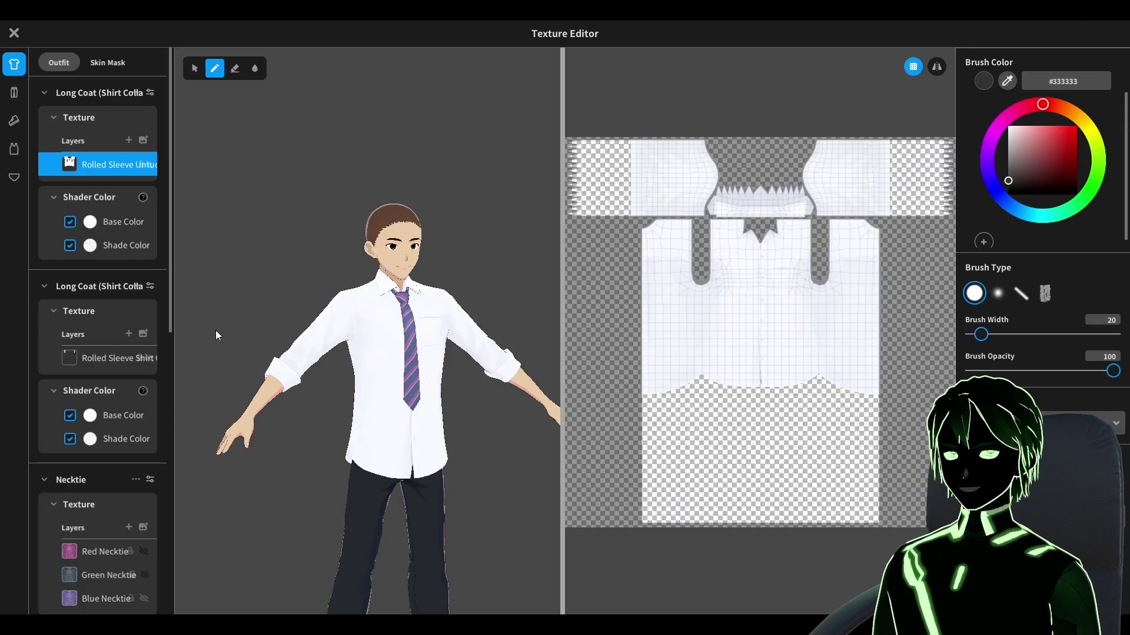
Delete the Necktie and String Tie templates from the shirt in the Texture Editor.
{"action": "scroll", "coordinate": [80, 302], "scroll_direction": "down", "scroll_amount": 3}
{"action": "scroll", "coordinate": [94, 341], "scroll_direction": "down", "scroll_amount": 2}
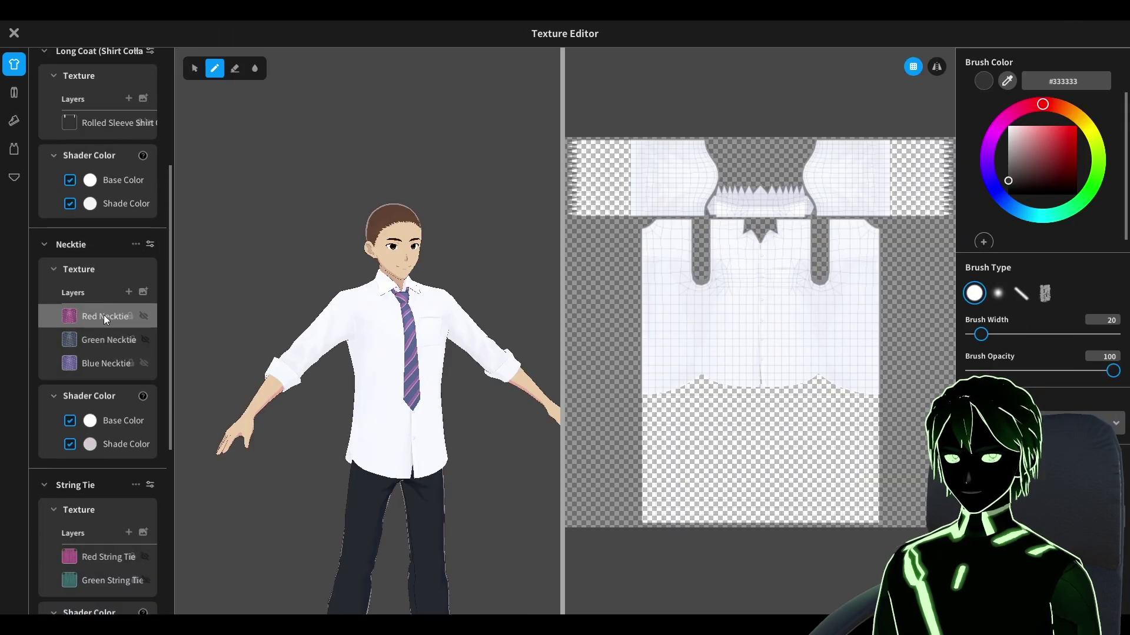
{"action": "right_click", "coordinate": [132, 245]}
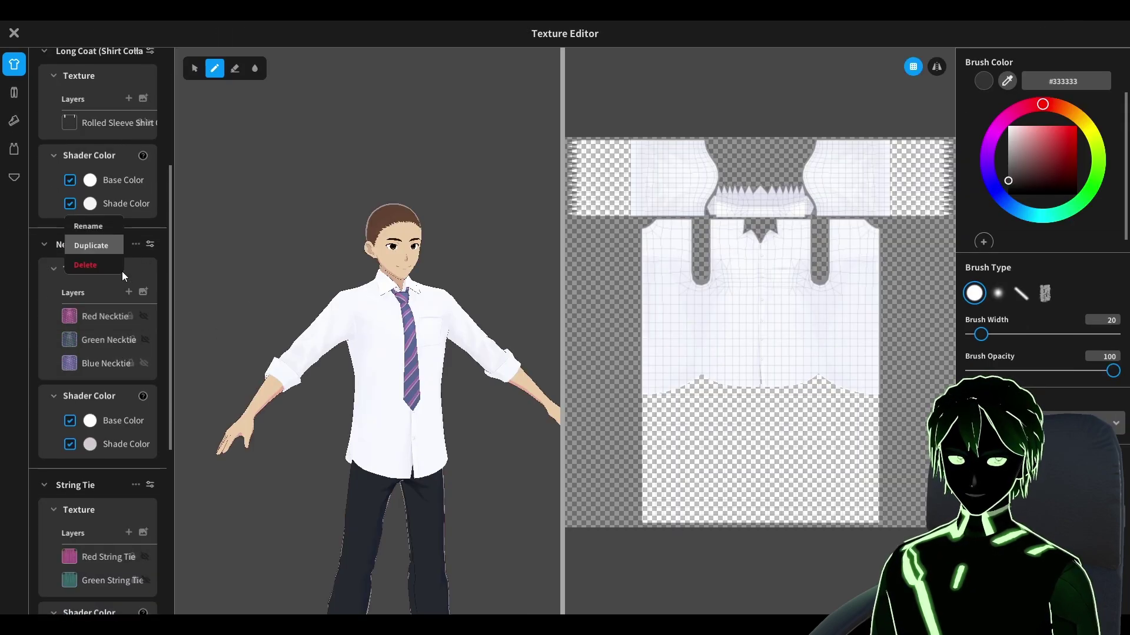
{"action": "left_click", "coordinate": [100, 268]}
{"action": "left_click", "coordinate": [133, 357]}
{"action": "left_click", "coordinate": [100, 379]}
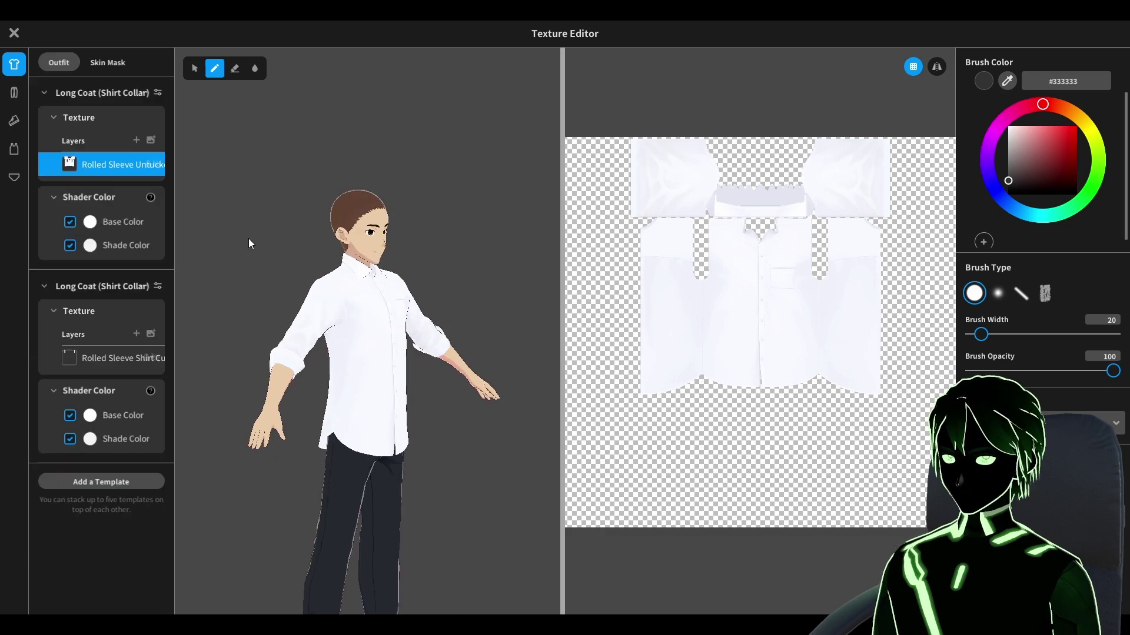
Set the shader base color of both Long Coat (Shirt Collar) parts to near-black.
{"action": "left_click", "coordinate": [91, 221]}
{"action": "left_click_drag", "start_coordinate": [148, 279], "coordinate": [146, 328]}
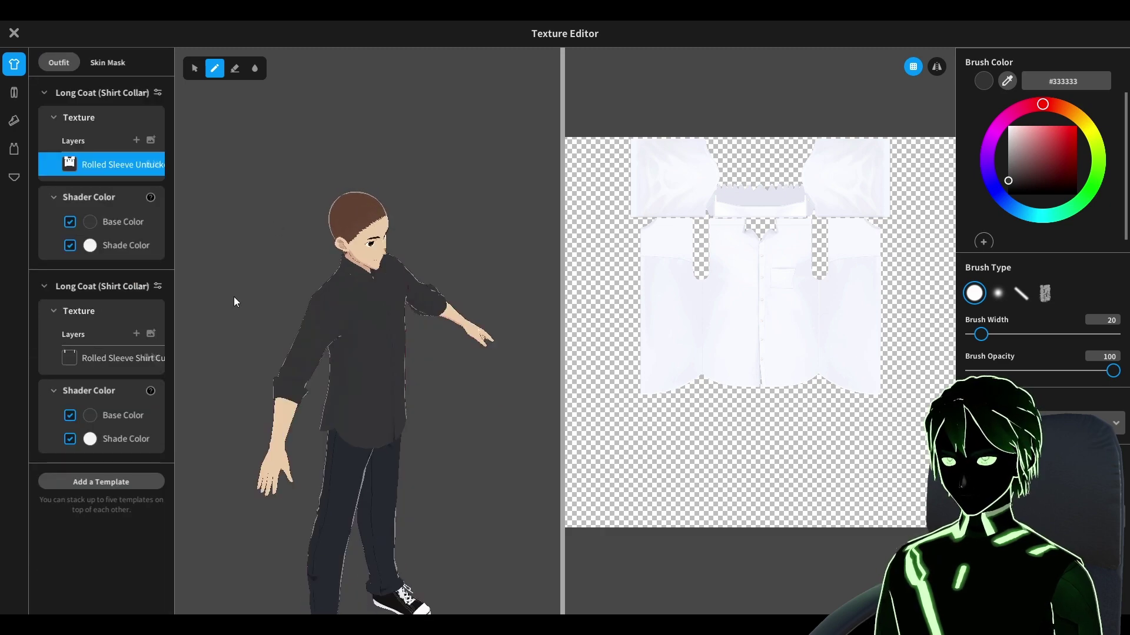
{"action": "middle_click_drag", "start_coordinate": [234, 296], "coordinate": [259, 183]}
{"action": "middle_click_drag", "start_coordinate": [260, 184], "coordinate": [260, 252]}
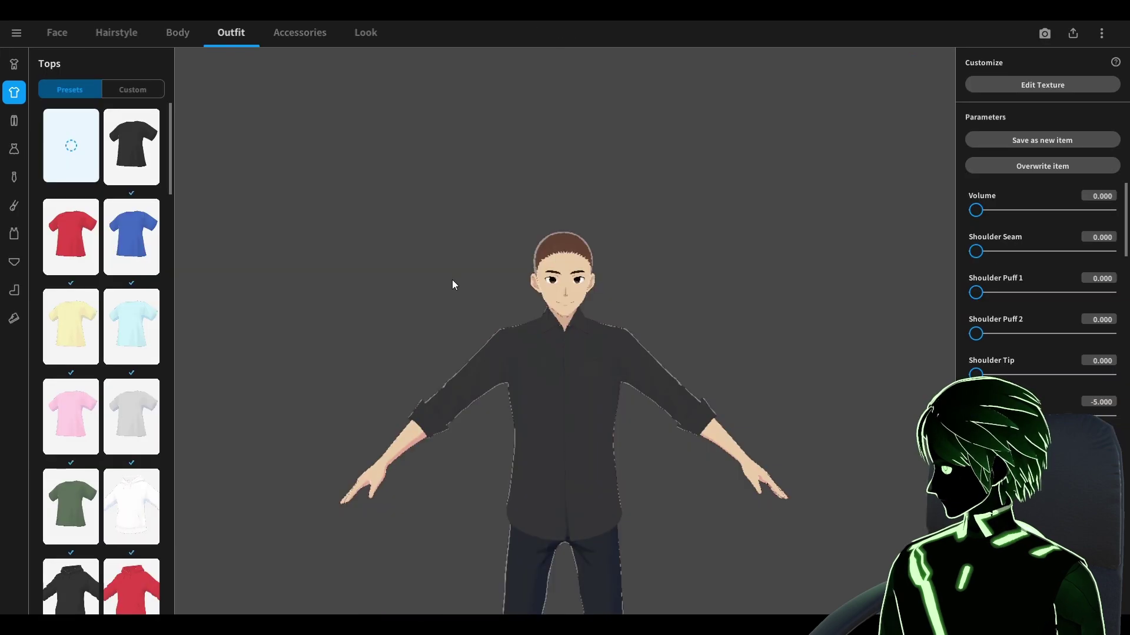
{"action": "right_click_drag", "start_coordinate": [789, 439], "coordinate": [936, 439]}
{"action": "scroll", "coordinate": [1042, 283], "scroll_direction": "down", "scroll_amount": 10}
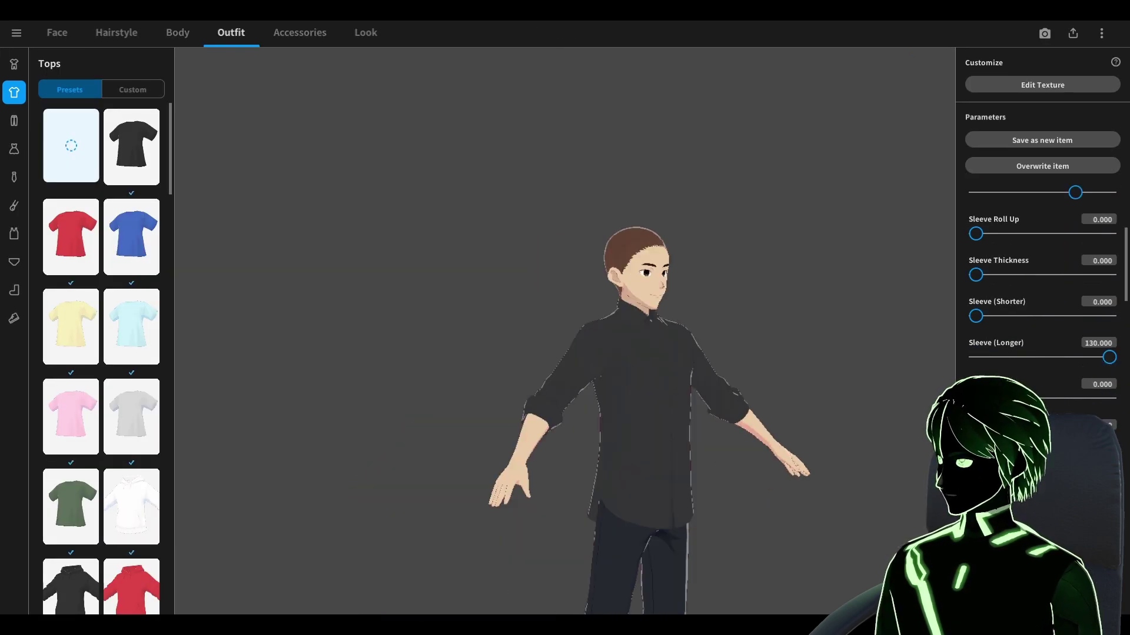
{"action": "scroll", "coordinate": [1042, 282], "scroll_direction": "up", "scroll_amount": 10}
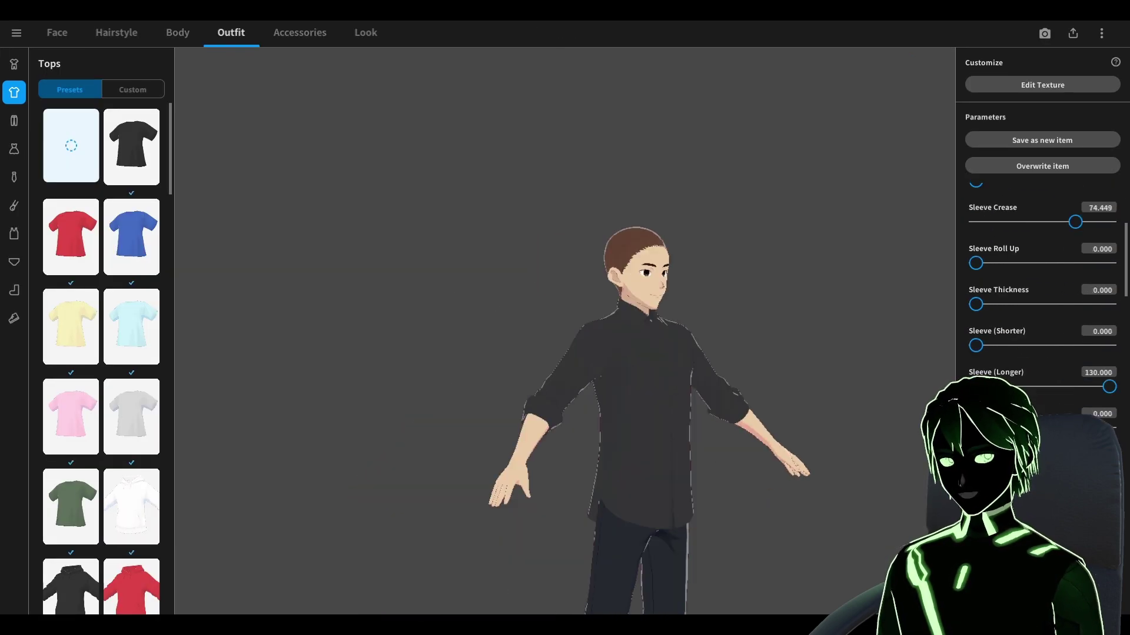
{"action": "right_click_drag", "start_coordinate": [552, 266], "coordinate": [442, 293]}
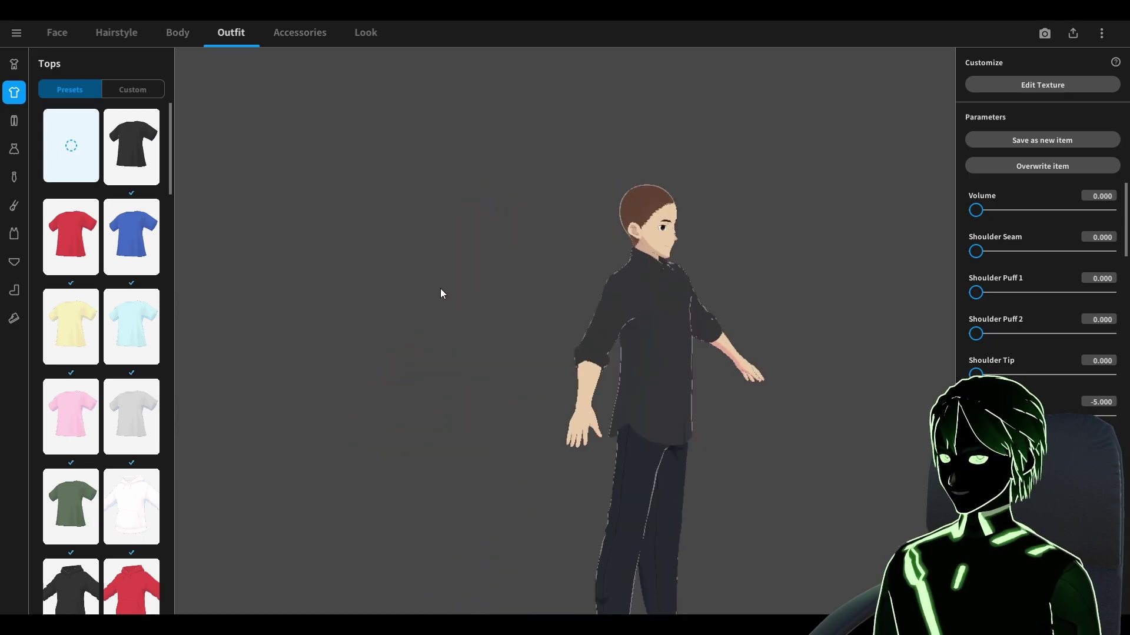
Try the chin-length layered preset as the character's overall hair.
{"action": "left_click", "coordinate": [116, 32]}
{"action": "right_click_drag", "start_coordinate": [528, 371], "coordinate": [620, 373]}
{"action": "scroll", "coordinate": [105, 434], "scroll_direction": "down", "scroll_amount": 5}
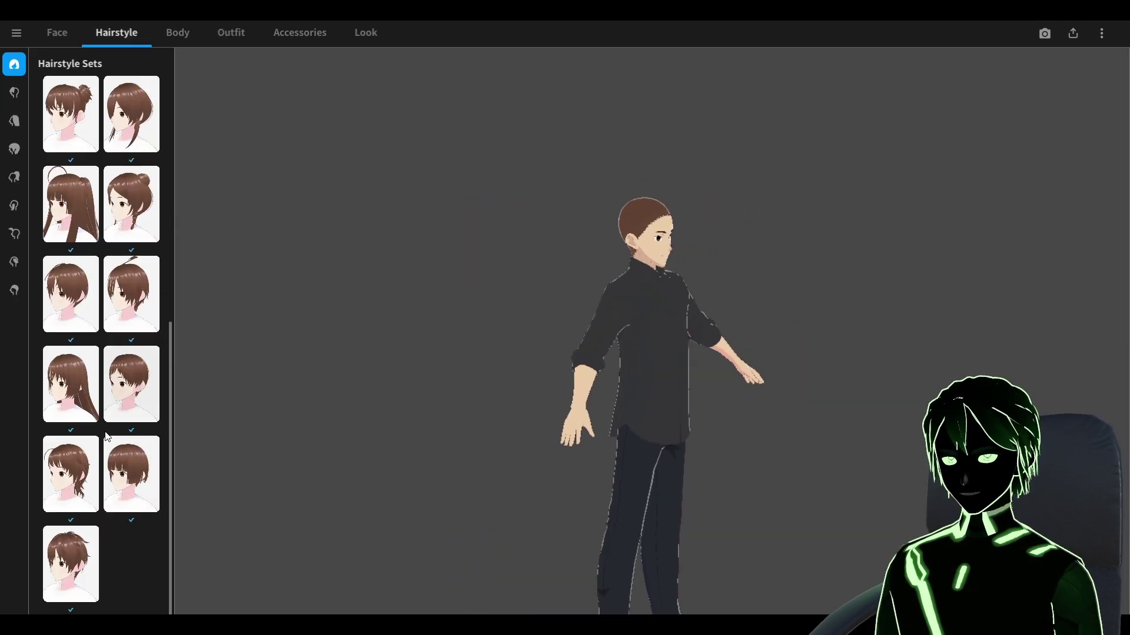
{"action": "left_click", "coordinate": [16, 154]}
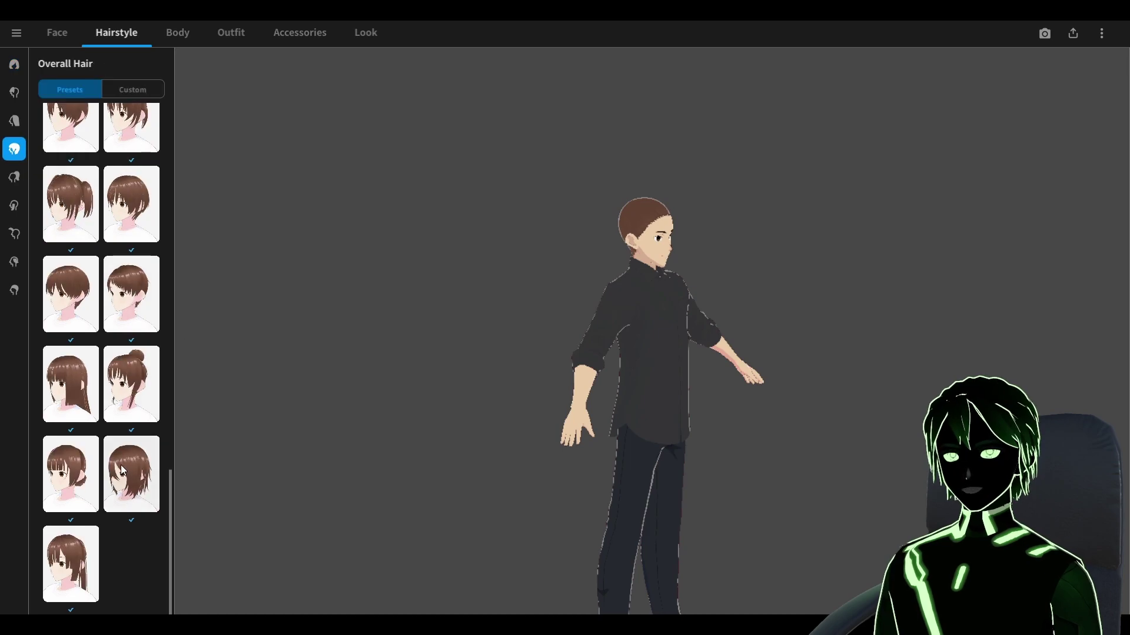
{"action": "left_click", "coordinate": [139, 480]}
{"action": "right_click_drag", "start_coordinate": [447, 435], "coordinate": [542, 444]}
{"action": "scroll", "coordinate": [454, 390], "scroll_direction": "up", "scroll_amount": 3}
{"action": "right_click_drag", "start_coordinate": [454, 391], "coordinate": [529, 400]}
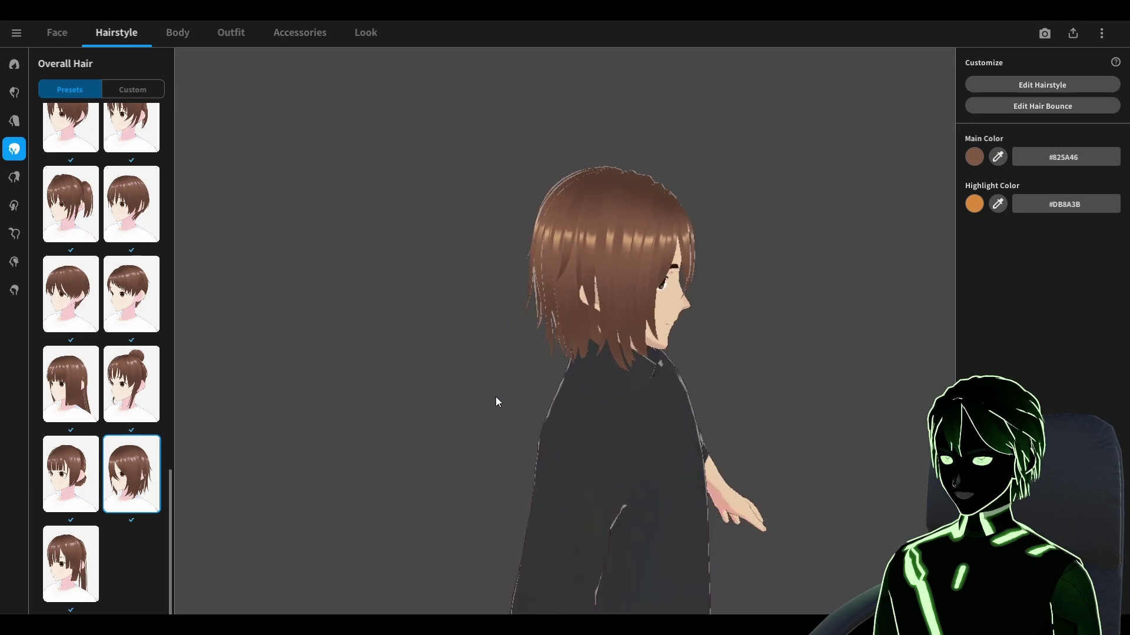
Switch the overall hair to the short straight preset with main color #20110A and highlight color #525252.
{"action": "left_click", "coordinate": [89, 276]}
{"action": "right_click_drag", "start_coordinate": [912, 242], "coordinate": [882, 341]}
{"action": "right_click_drag", "start_coordinate": [742, 309], "coordinate": [652, 291]}
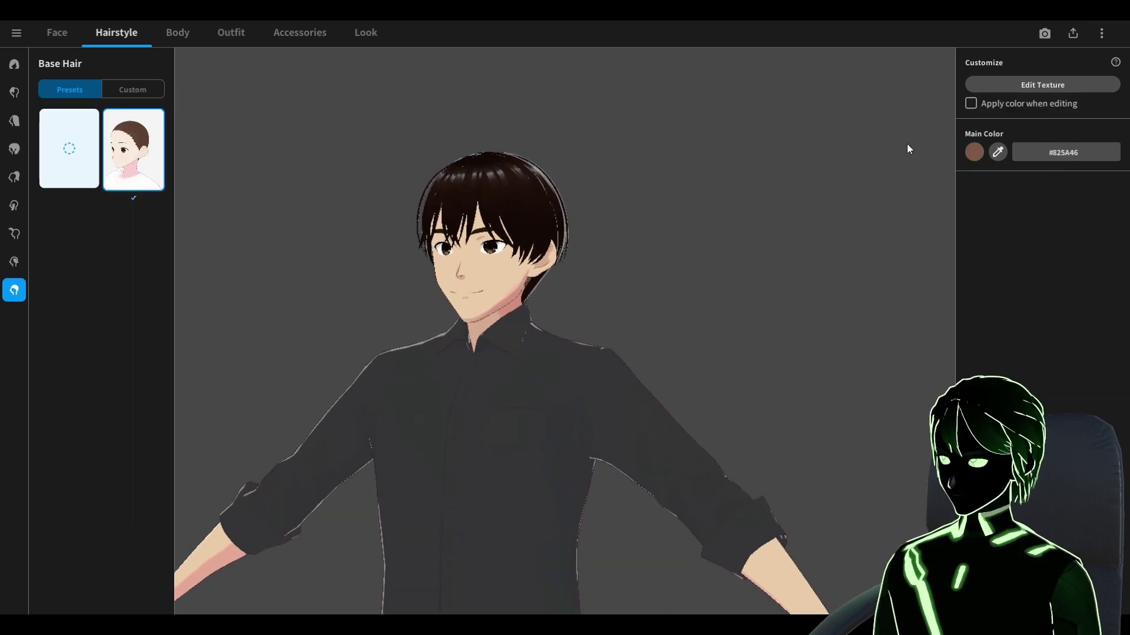
Match the base hair's main color to the dark brown overall hair by sampling it.
{"action": "right_click_drag", "start_coordinate": [253, 207], "coordinate": [1013, 151]}
{"action": "left_click", "coordinate": [999, 154]}
{"action": "right_click_drag", "start_coordinate": [918, 318], "coordinate": [787, 340]}
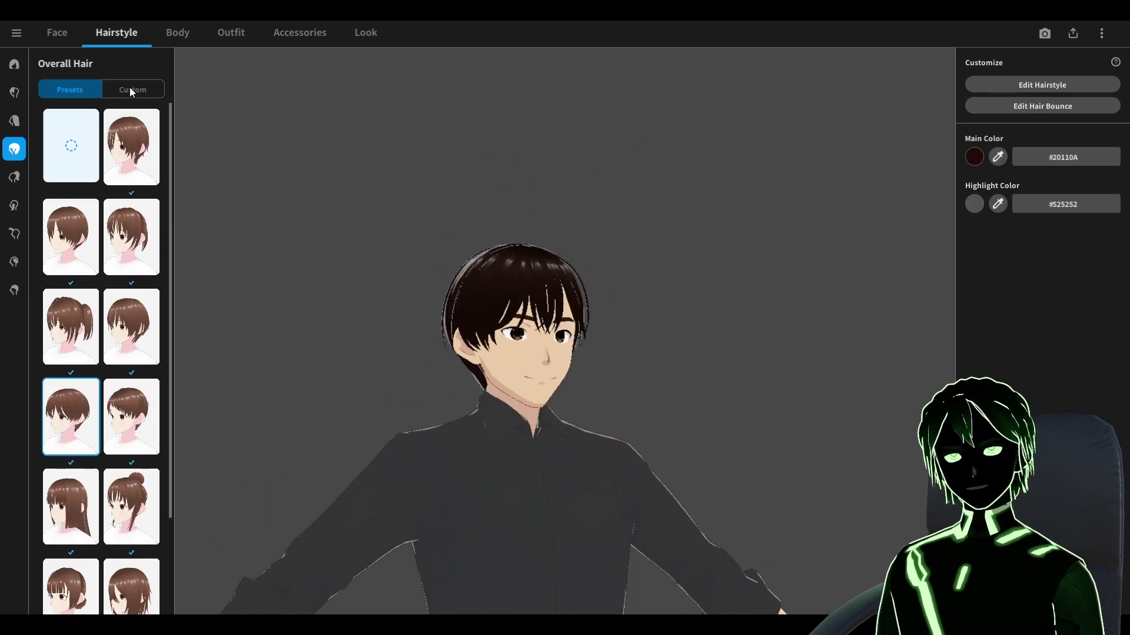
Create a new custom overall hair item containing a freehand hair group.
{"action": "left_click", "coordinate": [132, 91]}
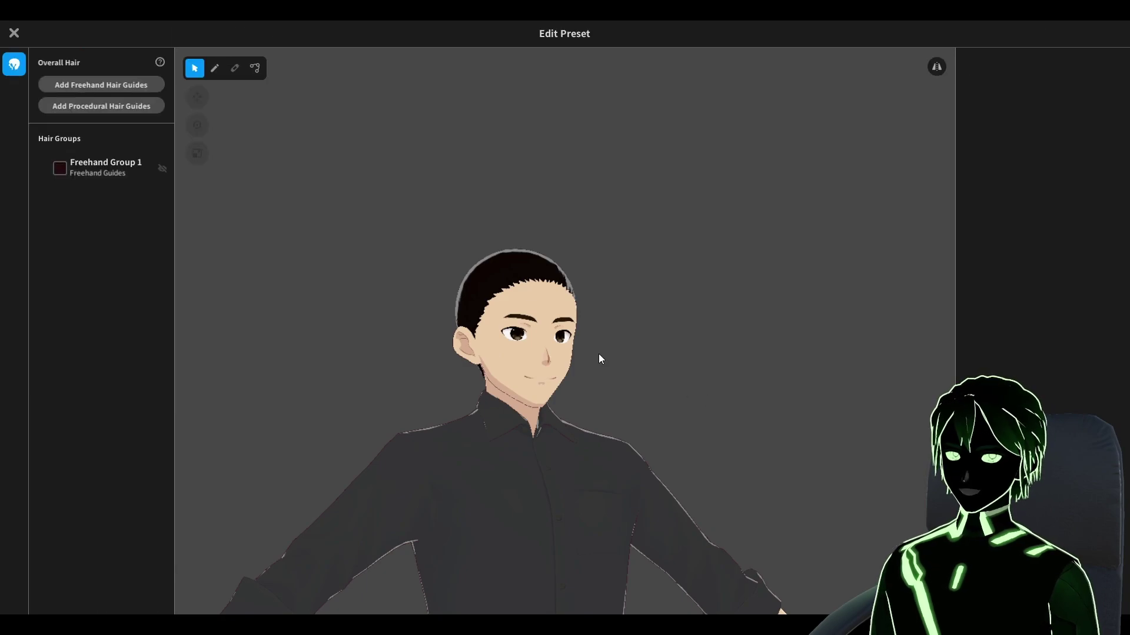
{"action": "right_click_drag", "start_coordinate": [598, 355], "coordinate": [280, 275]}
{"action": "middle_click_drag", "start_coordinate": [348, 294], "coordinate": [453, 308]}
{"action": "middle_click_drag", "start_coordinate": [588, 320], "coordinate": [479, 311]}
{"action": "scroll", "coordinate": [479, 311], "scroll_direction": "up", "scroll_amount": 3}
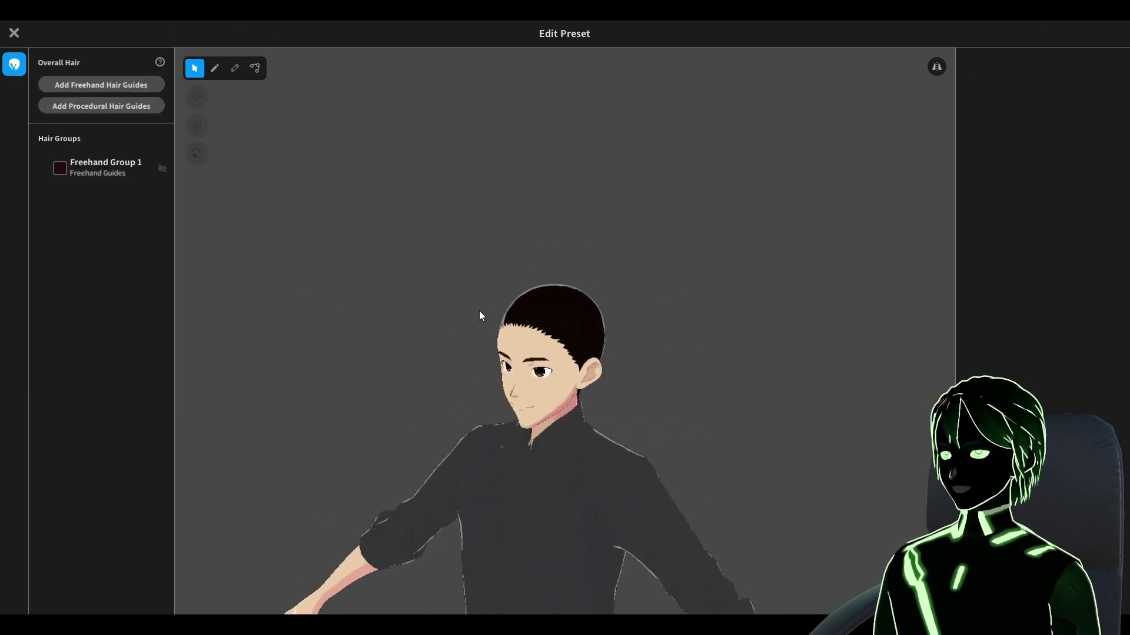
Draw freehand hair strands across the head to form a parted fringe framing the forehead, and leave the hair editor.
{"action": "left_click", "coordinate": [93, 172]}
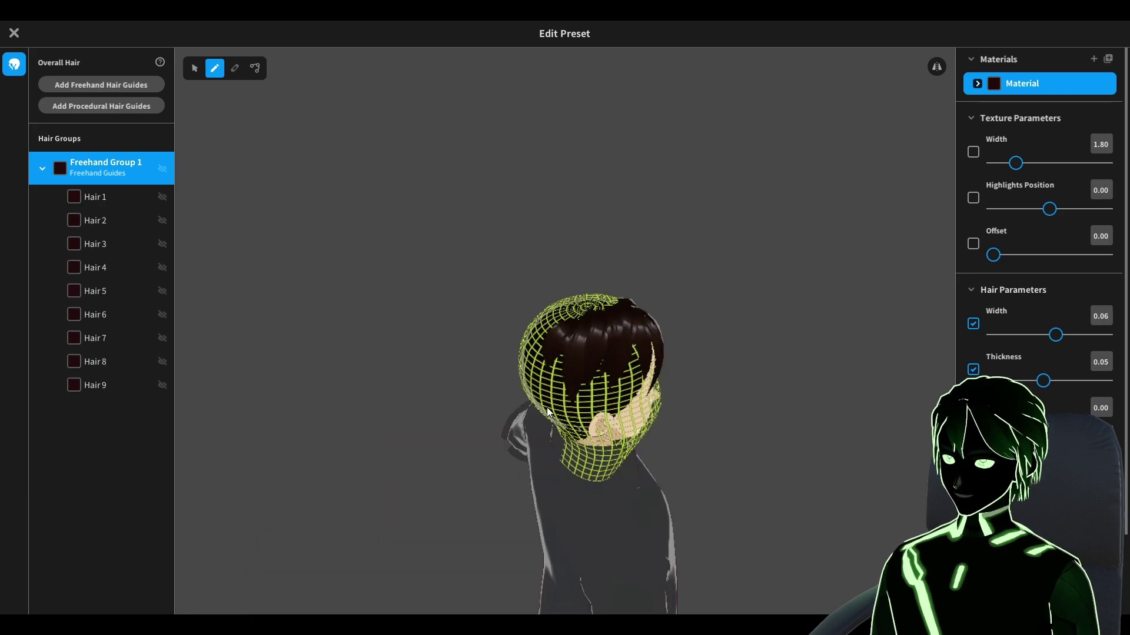
{"action": "left_click_drag", "start_coordinate": [580, 266], "coordinate": [591, 355]}
{"action": "left_click_drag", "start_coordinate": [563, 266], "coordinate": [529, 336]}
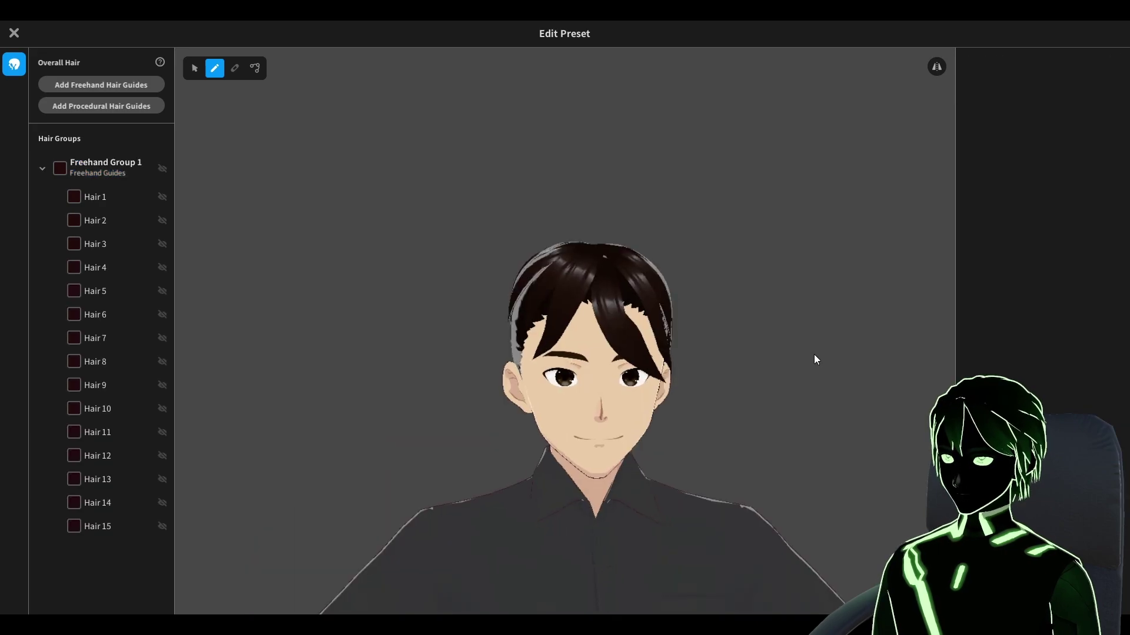
{"action": "mouse_move", "coordinate": [814, 354]}
{"action": "right_mouse_down"}
{"action": "mouse_move", "coordinate": [770, 358]}
{"action": "mouse_move", "coordinate": [821, 351]}
{"action": "right_mouse_up"}
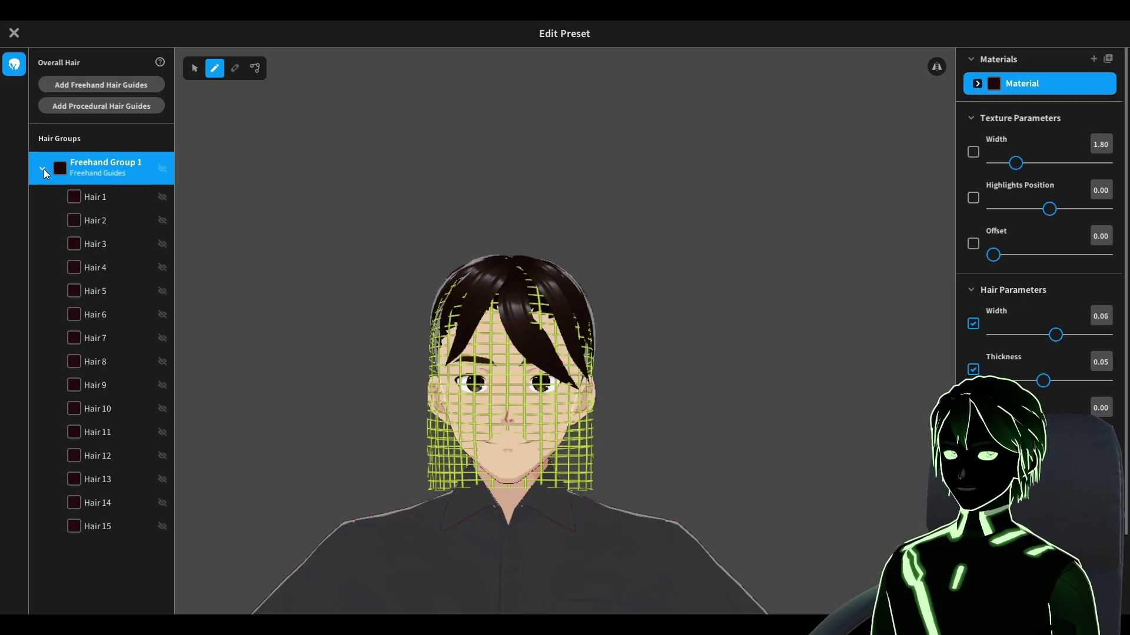
{"action": "left_click", "coordinate": [43, 168]}
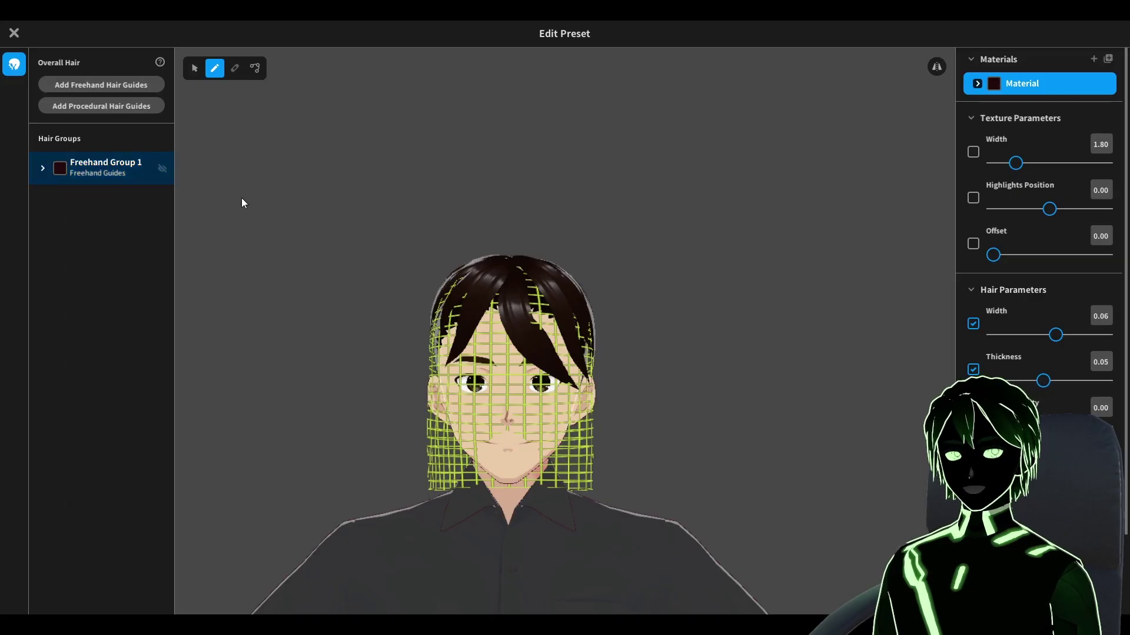
{"action": "left_click_drag", "start_coordinate": [241, 197], "coordinate": [365, 210]}
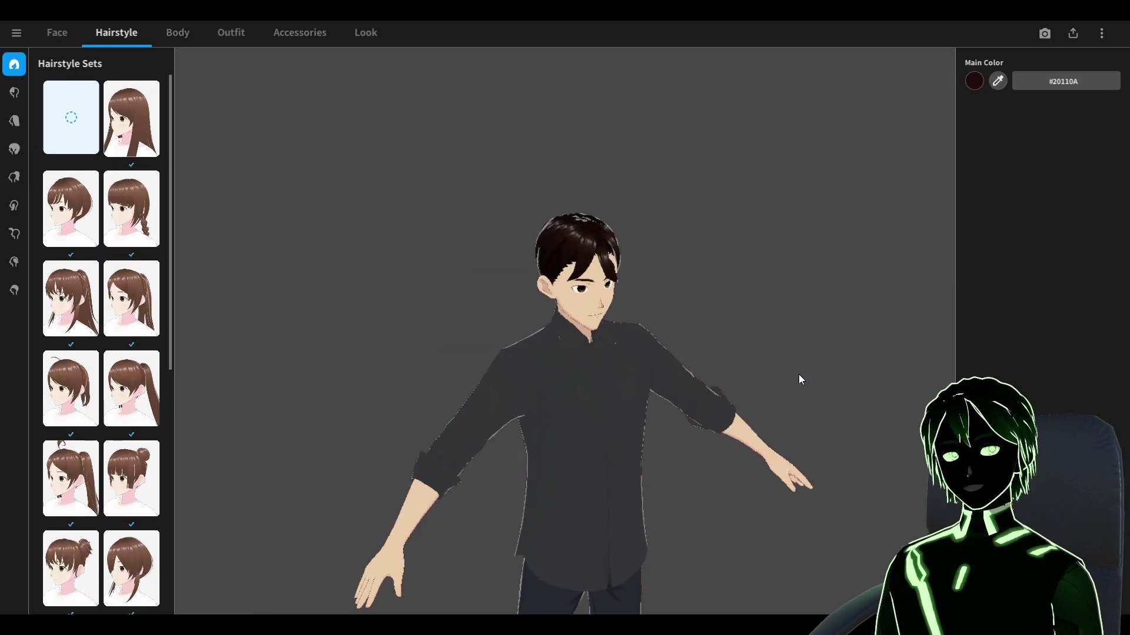
{"action": "left_click_drag", "start_coordinate": [323, 577], "coordinate": [330, 541]}
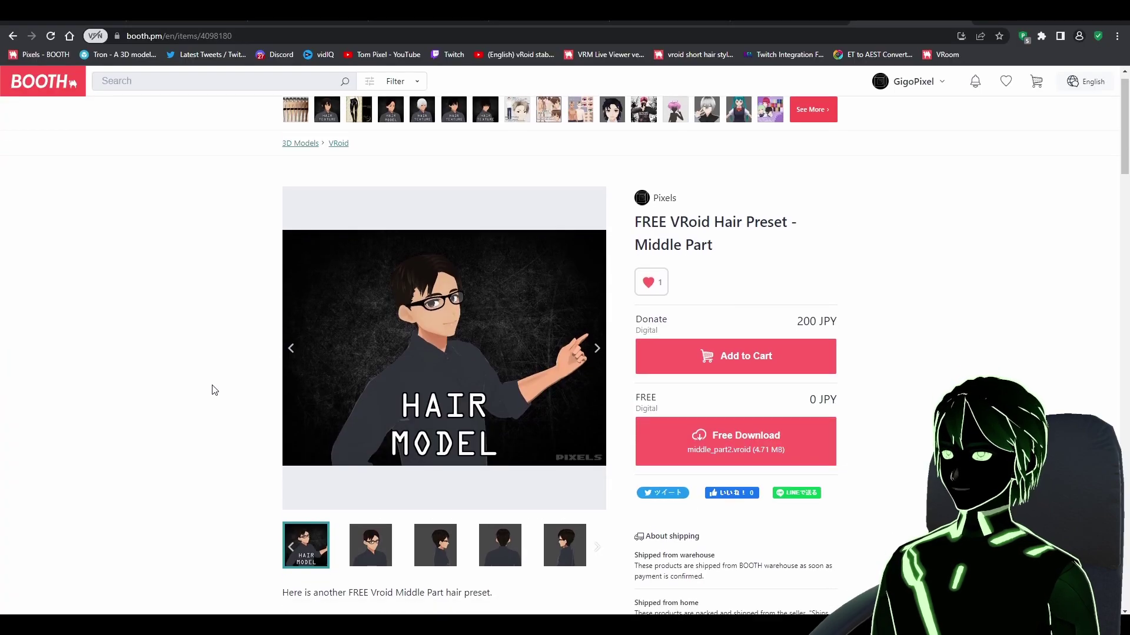
Review the FREE VRoid Hair Preset - Middle Part page on BOOTH and return to VRoid Studio's model list.
{"action": "scroll", "coordinate": [212, 388], "scroll_direction": "down", "scroll_amount": 3}
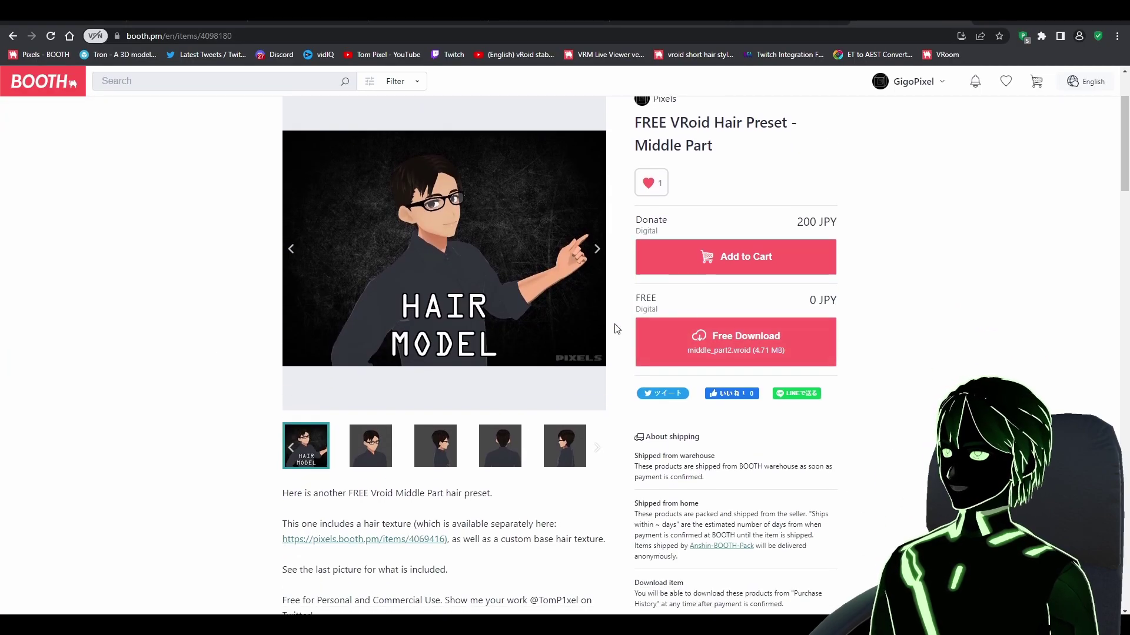
{"action": "scroll", "coordinate": [614, 328], "scroll_direction": "down", "scroll_amount": 3}
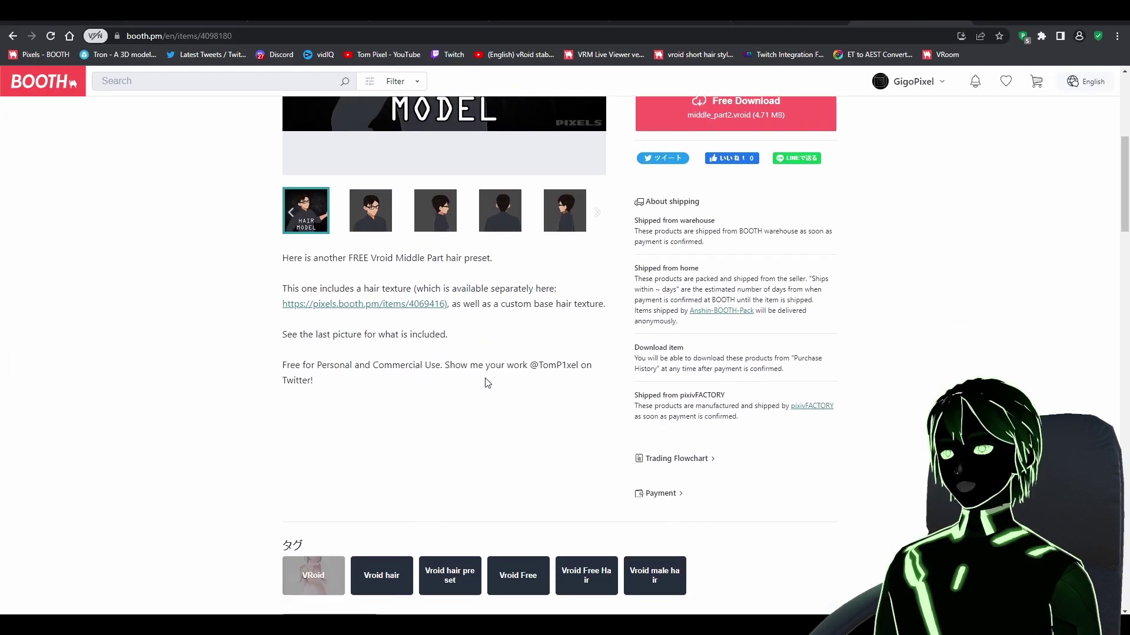
{"action": "scroll", "coordinate": [651, 414], "scroll_direction": "up", "scroll_amount": 4}
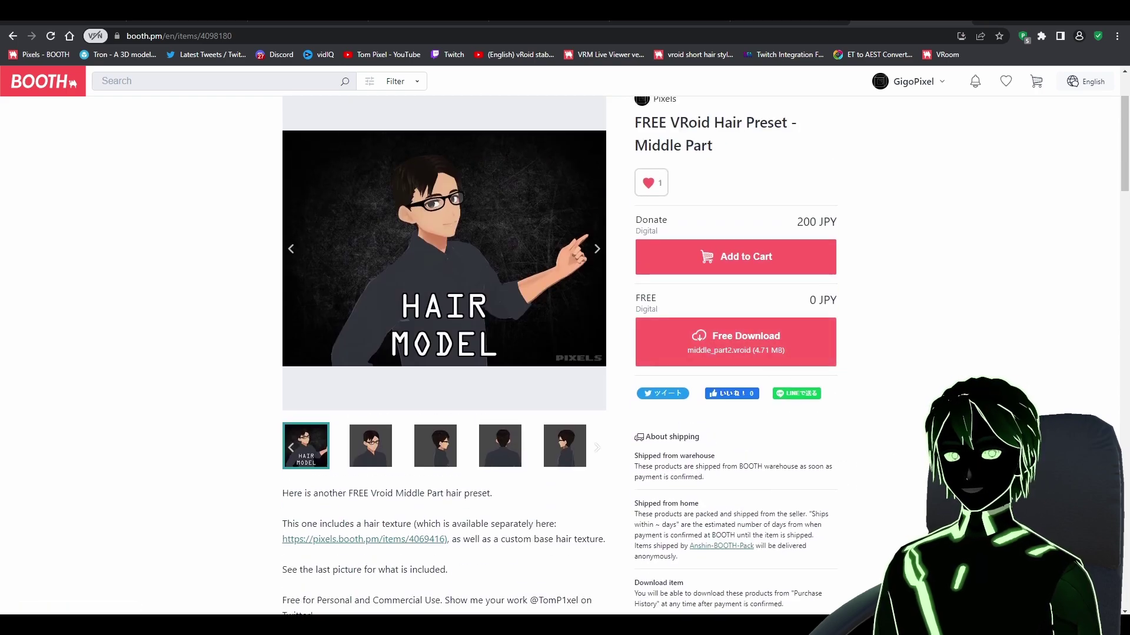
{"action": "scroll", "coordinate": [880, 492], "scroll_direction": "down", "scroll_amount": 4}
{"action": "scroll", "coordinate": [880, 492], "scroll_direction": "up", "scroll_amount": 5}
{"action": "key", "text": "alt+Tab"}
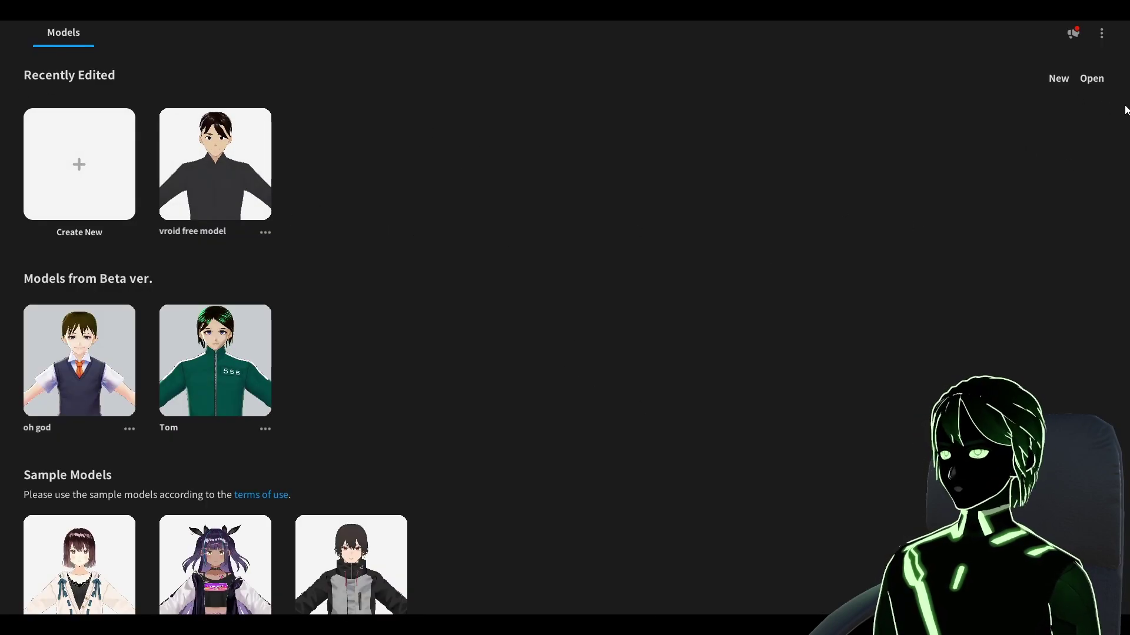
Open middle_part2.vroid and save and export its overall hair as a custom item.
{"action": "left_click", "coordinate": [1095, 83]}
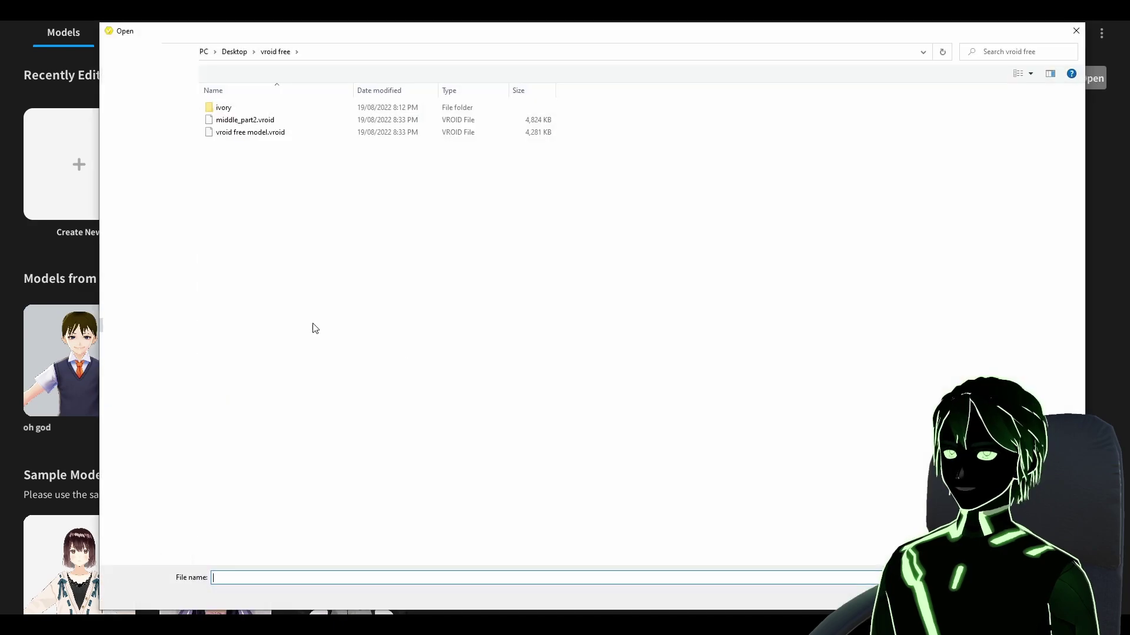
{"action": "double_click", "coordinate": [249, 133]}
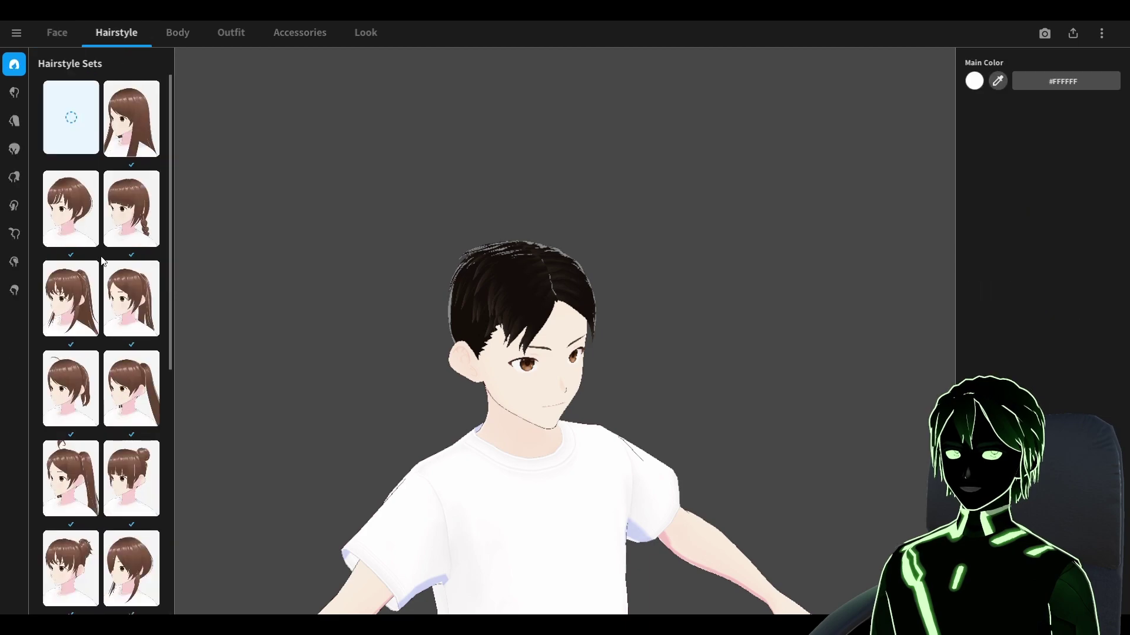
{"action": "left_click", "coordinate": [14, 149]}
{"action": "right_click", "coordinate": [129, 313]}
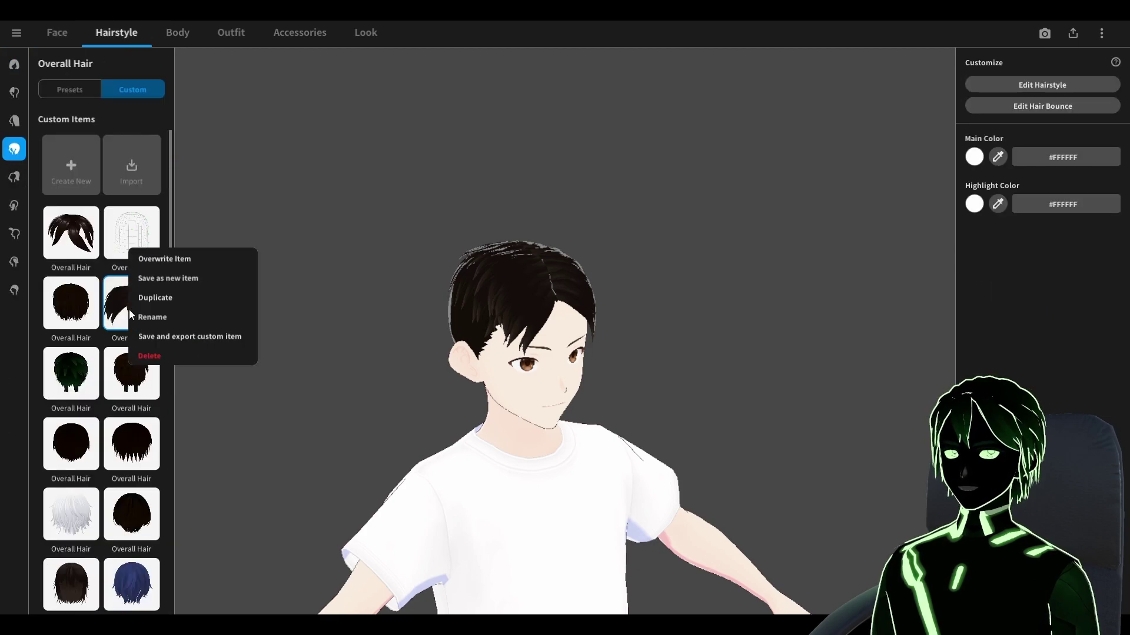
{"action": "left_click", "coordinate": [157, 337]}
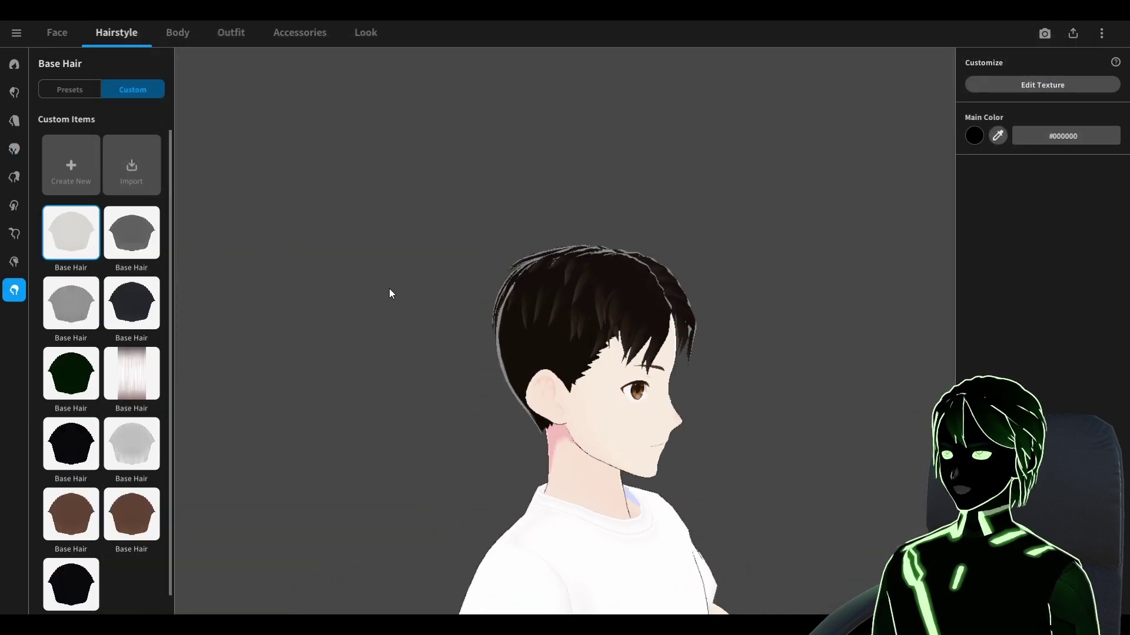
Save and export the middle part model's base hair as a custom item, and return to the model list.
{"action": "scroll", "coordinate": [505, 333], "scroll_direction": "up", "scroll_amount": 5}
{"action": "right_click", "coordinate": [133, 282]}
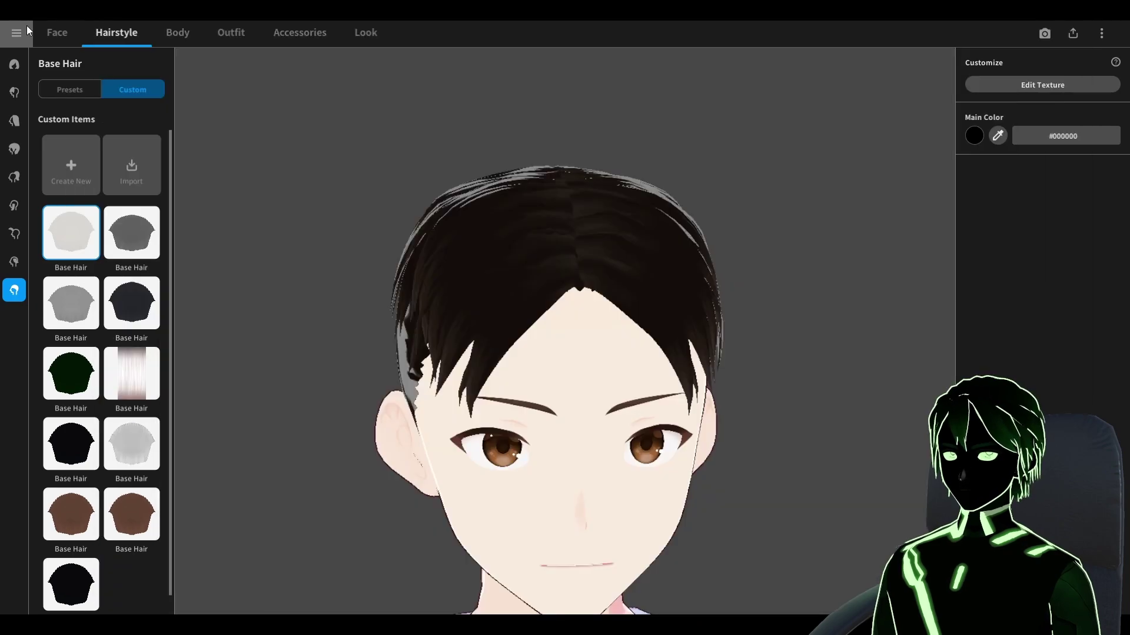
{"action": "left_click", "coordinate": [16, 33]}
{"action": "left_click", "coordinate": [65, 153]}
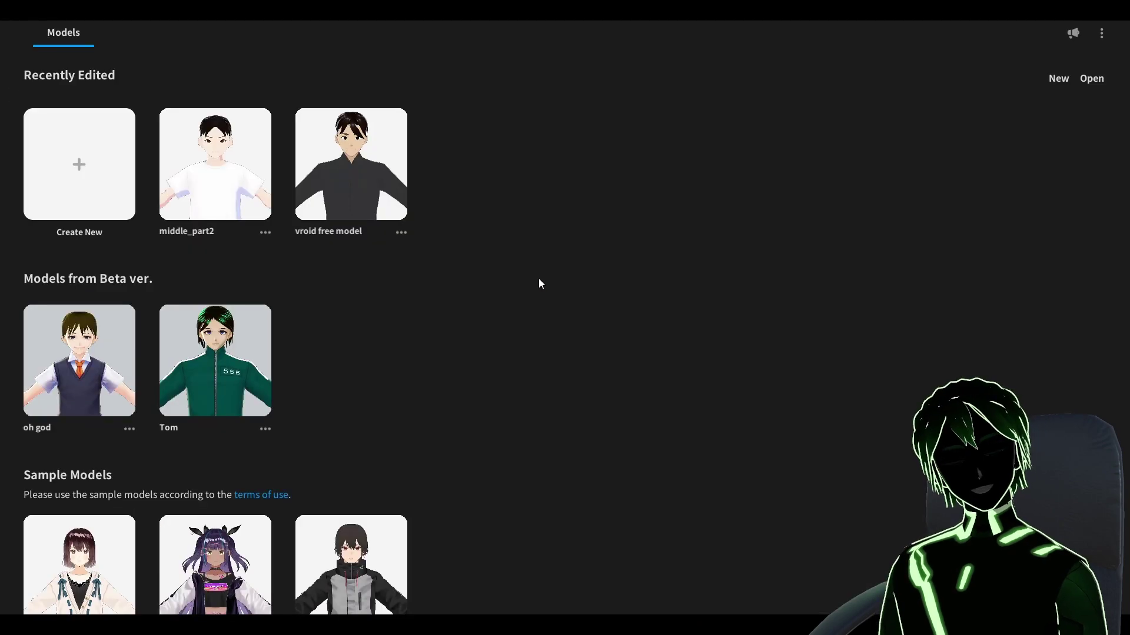
Open the vroid free model, import Overall Hair.vroidcustomitem as overall hair and have the character wear it.
{"action": "left_click", "coordinate": [355, 170]}
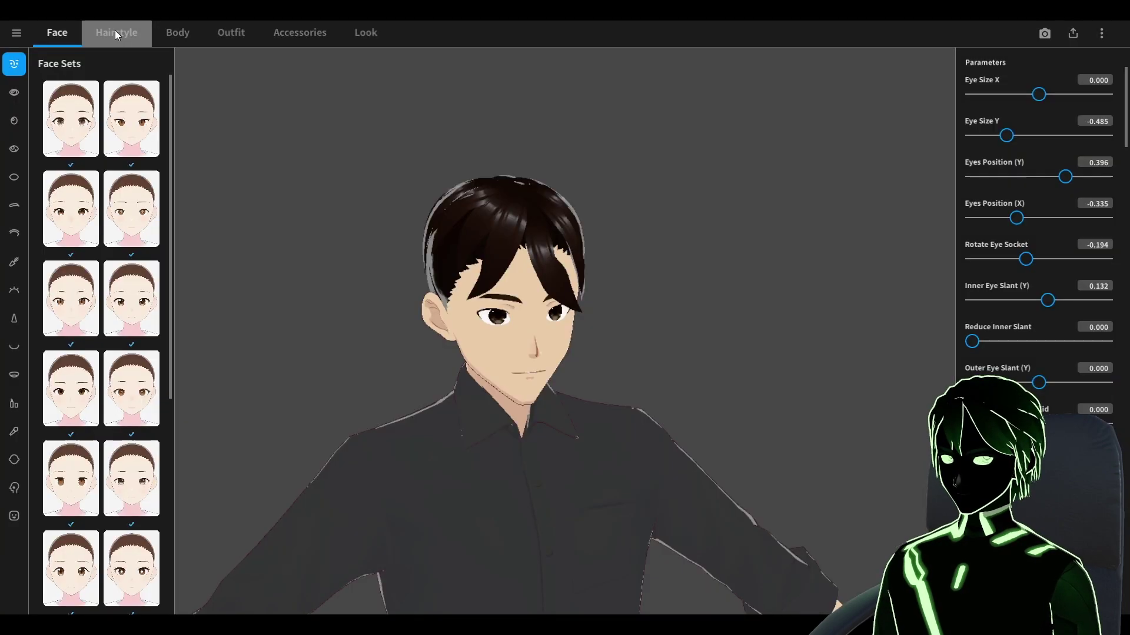
{"action": "left_click", "coordinate": [116, 32]}
{"action": "left_click", "coordinate": [15, 149]}
{"action": "left_click", "coordinate": [132, 166]}
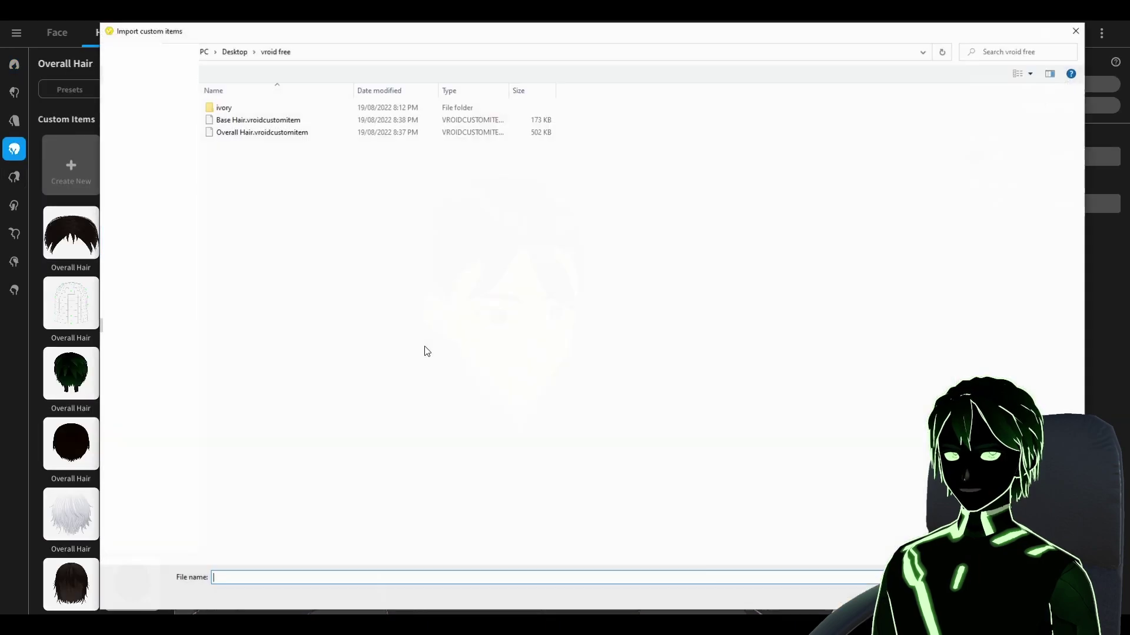
{"action": "double_click", "coordinate": [238, 131]}
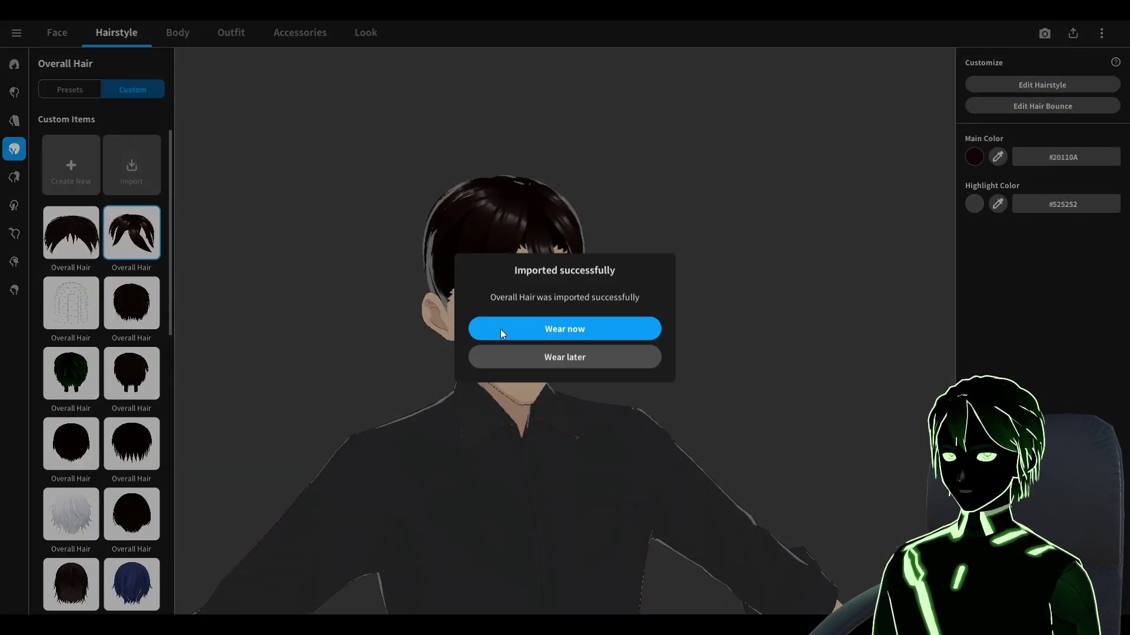
{"action": "left_click", "coordinate": [502, 333]}
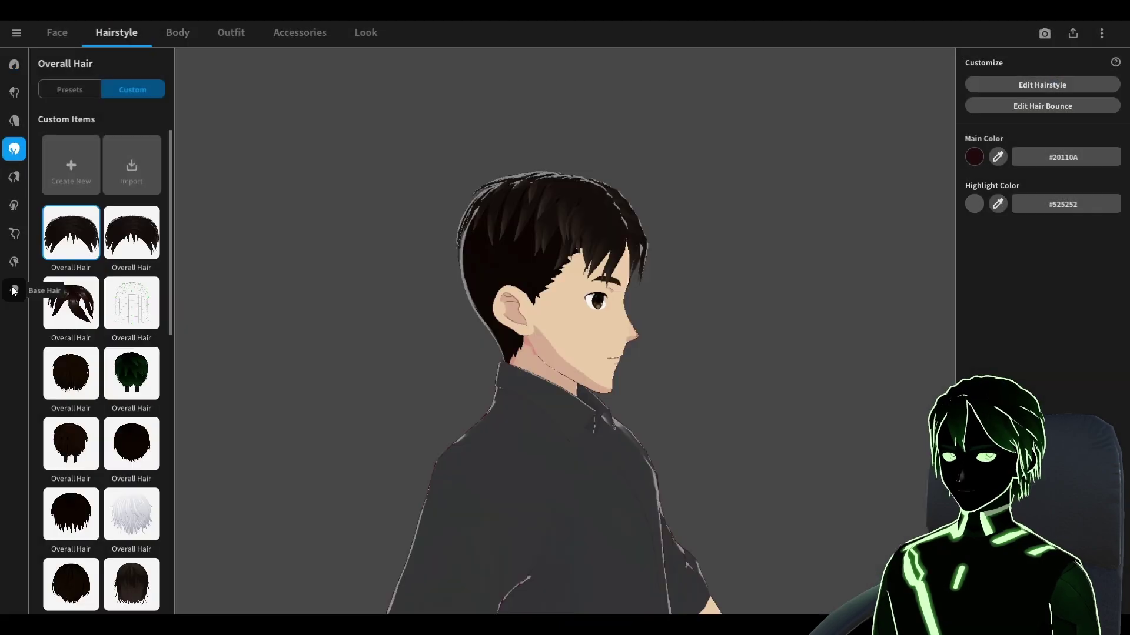
Import Base Hair.vroidcustomitem as base hair and have the character wear it.
{"action": "left_click", "coordinate": [14, 290]}
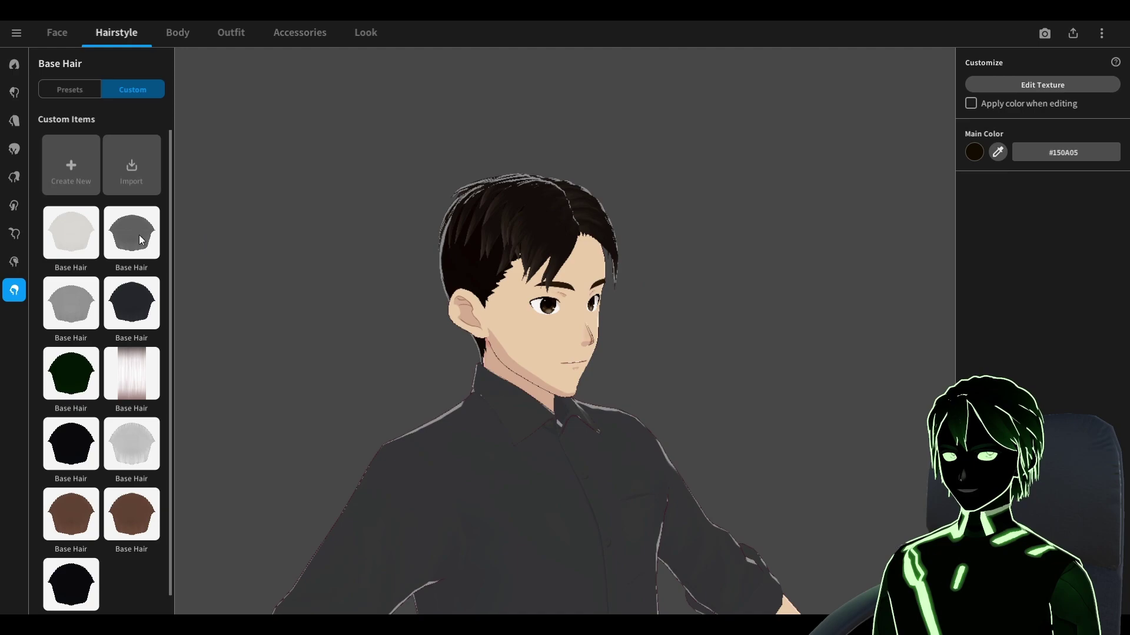
{"action": "left_click", "coordinate": [131, 166]}
{"action": "double_click", "coordinate": [238, 119]}
{"action": "left_click", "coordinate": [617, 334]}
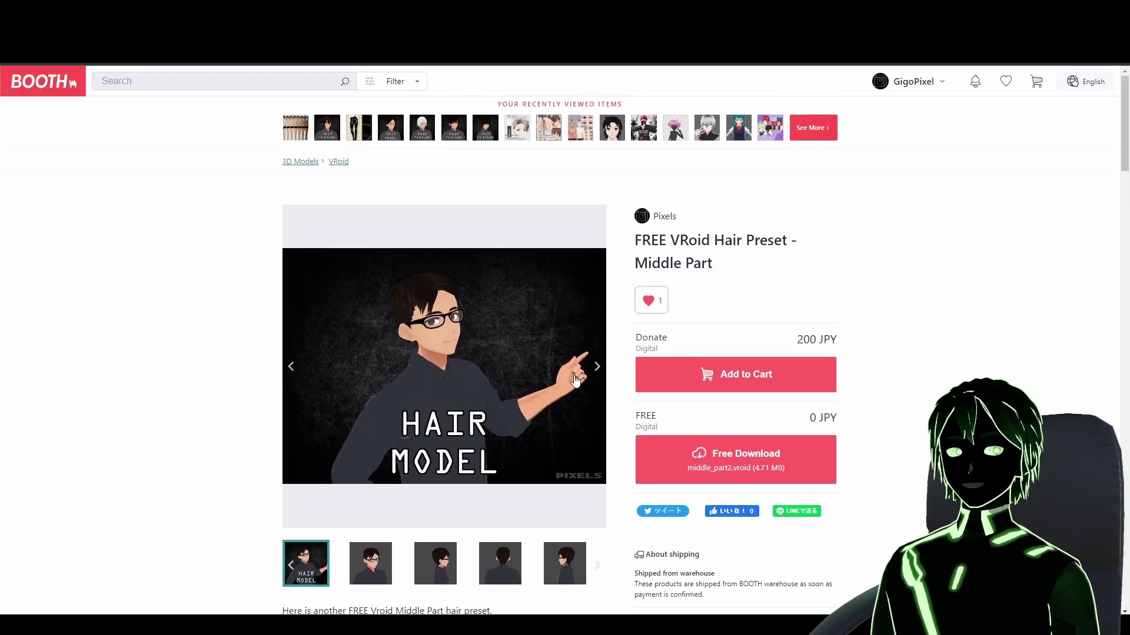
Switch to BOOTH and browse the Pixels shop's free VRoid hair models and hair textures.
{"action": "left_click", "coordinate": [664, 217]}
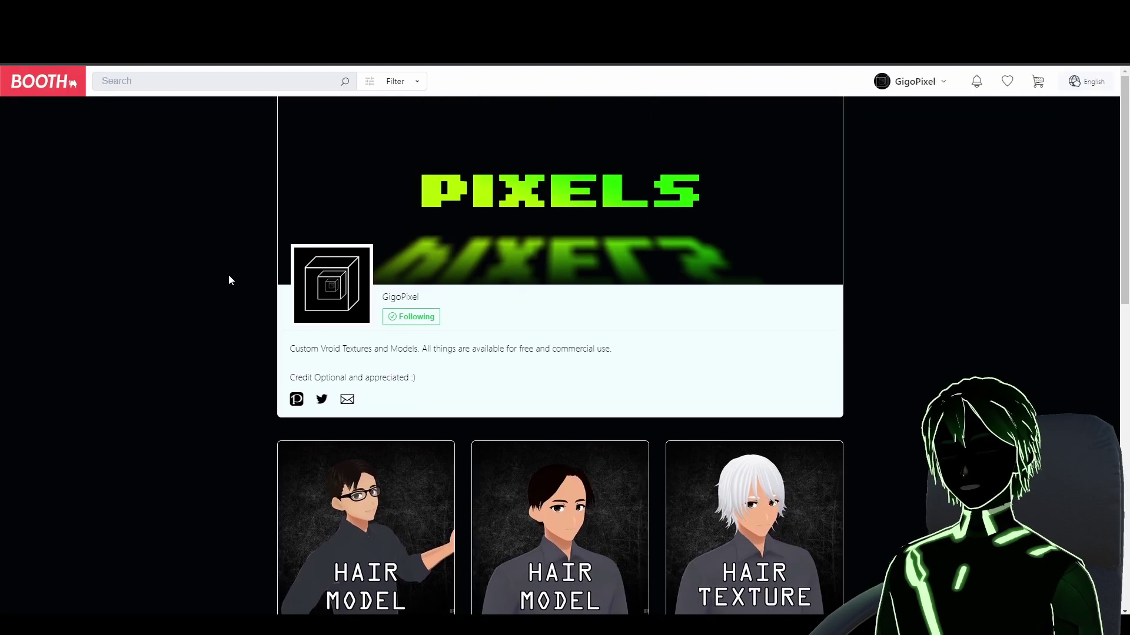
{"action": "scroll", "coordinate": [242, 280], "scroll_direction": "down", "scroll_amount": 6}
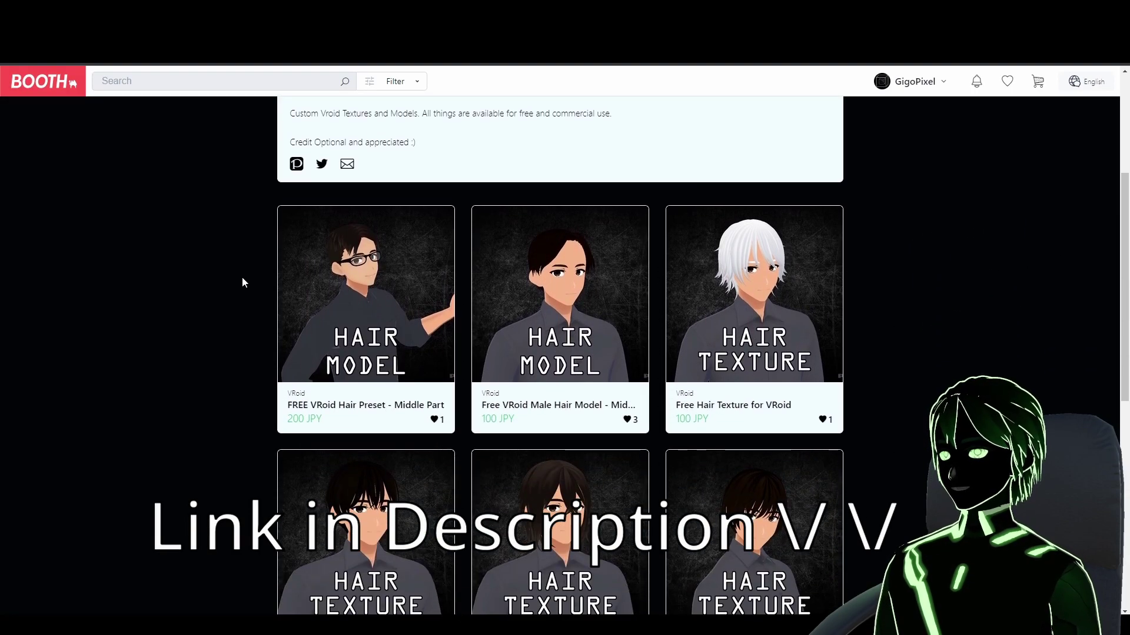
{"action": "scroll", "coordinate": [843, 421], "scroll_direction": "up", "scroll_amount": 4}
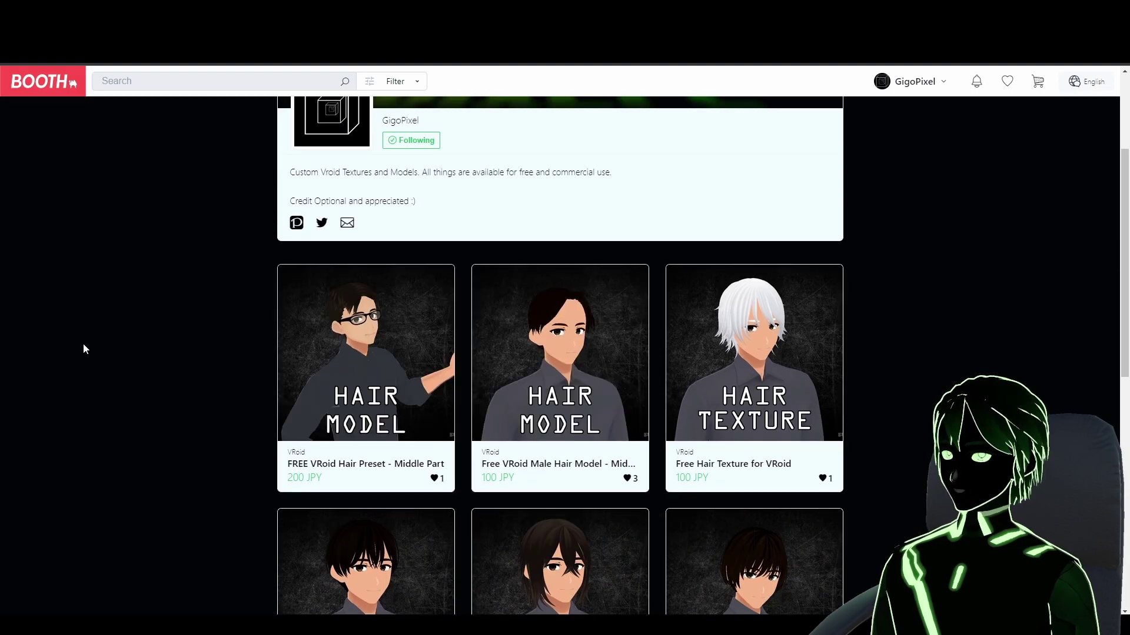
{"action": "scroll", "coordinate": [100, 326], "scroll_direction": "down", "scroll_amount": 4}
{"action": "scroll", "coordinate": [121, 304], "scroll_direction": "up", "scroll_amount": 3}
{"action": "scroll", "coordinate": [120, 301], "scroll_direction": "up", "scroll_amount": 3}
{"action": "scroll", "coordinate": [116, 293], "scroll_direction": "down", "scroll_amount": 2}
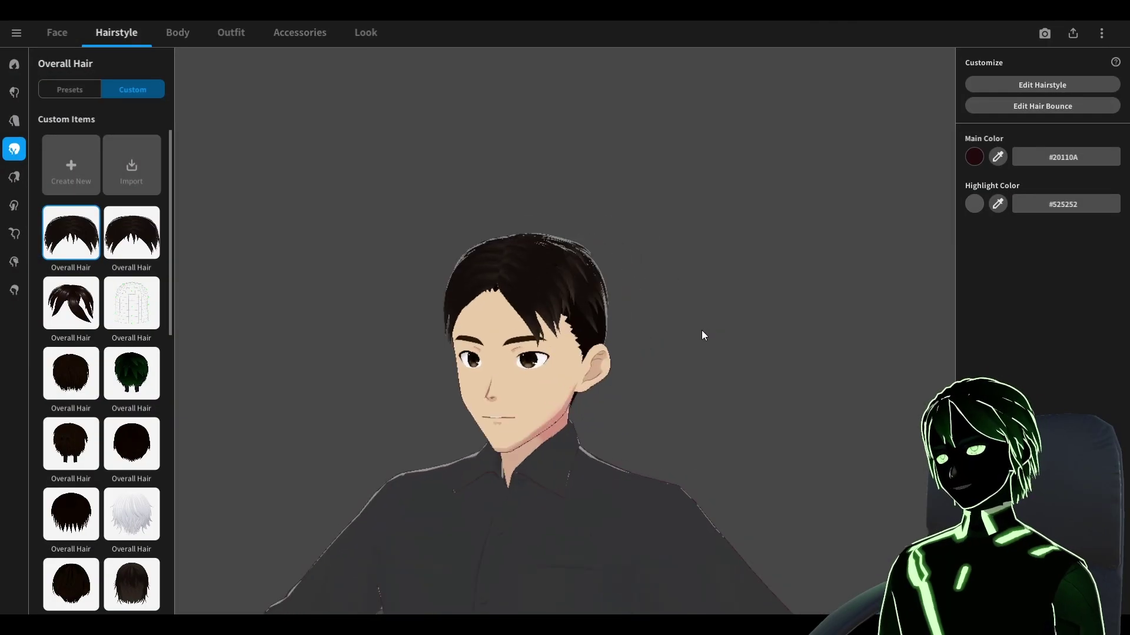
Examine the overall hair's bone groups in VRoid Studio's bone editor from both sides of the head, and leave the editor.
{"action": "right_click_drag", "start_coordinate": [701, 330], "coordinate": [641, 351]}
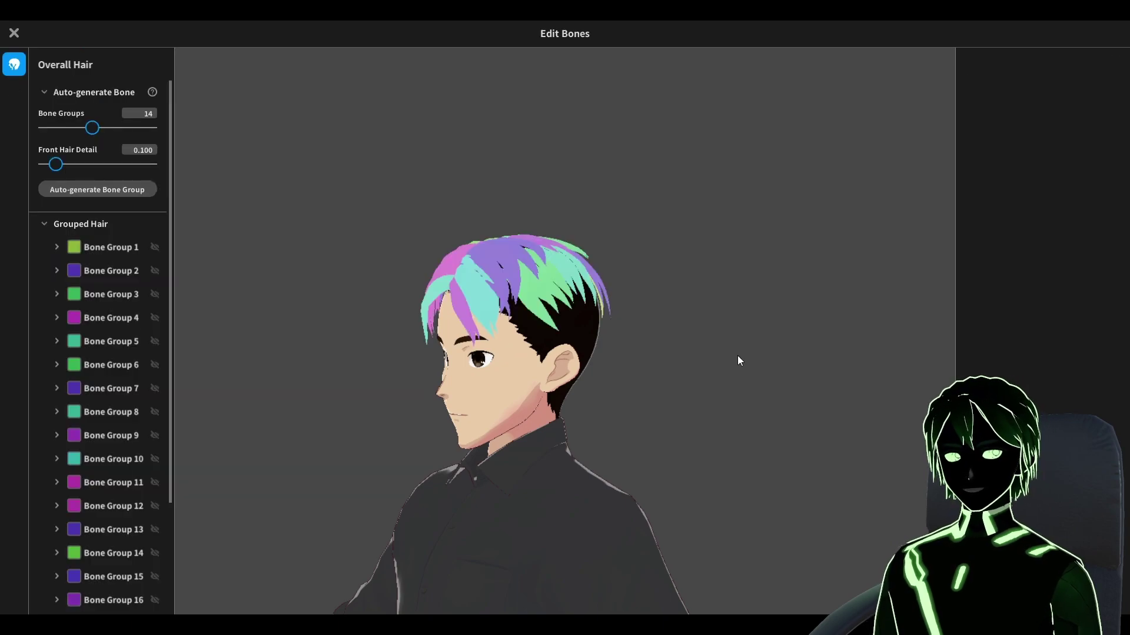
{"action": "left_click_drag", "start_coordinate": [739, 361], "coordinate": [679, 397]}
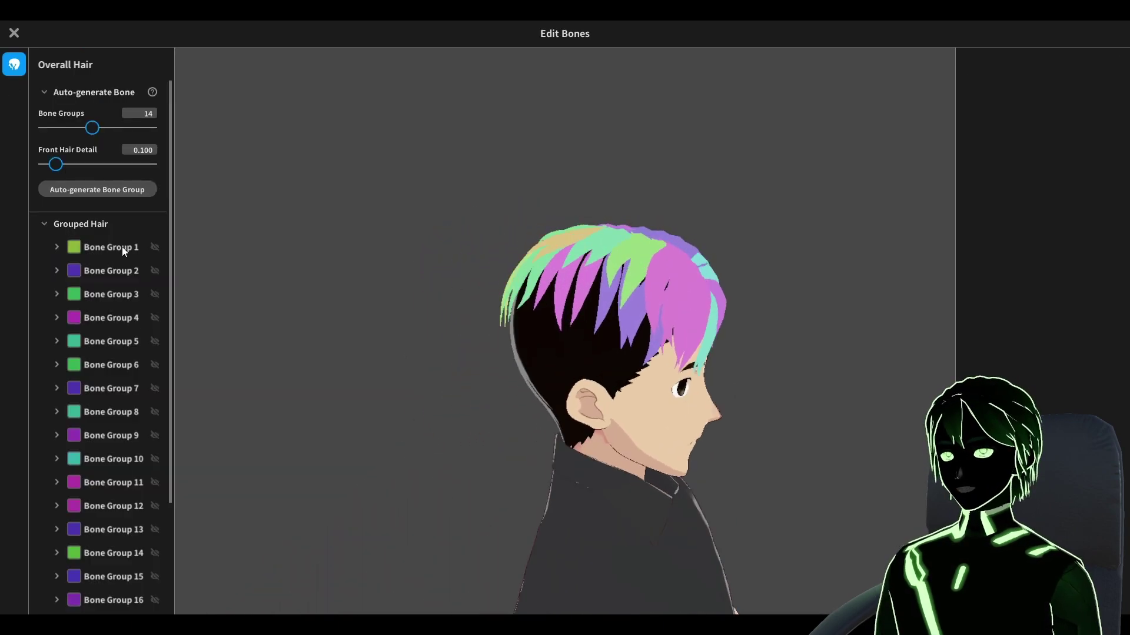
{"action": "scroll", "coordinate": [107, 312], "scroll_direction": "down", "scroll_amount": 3}
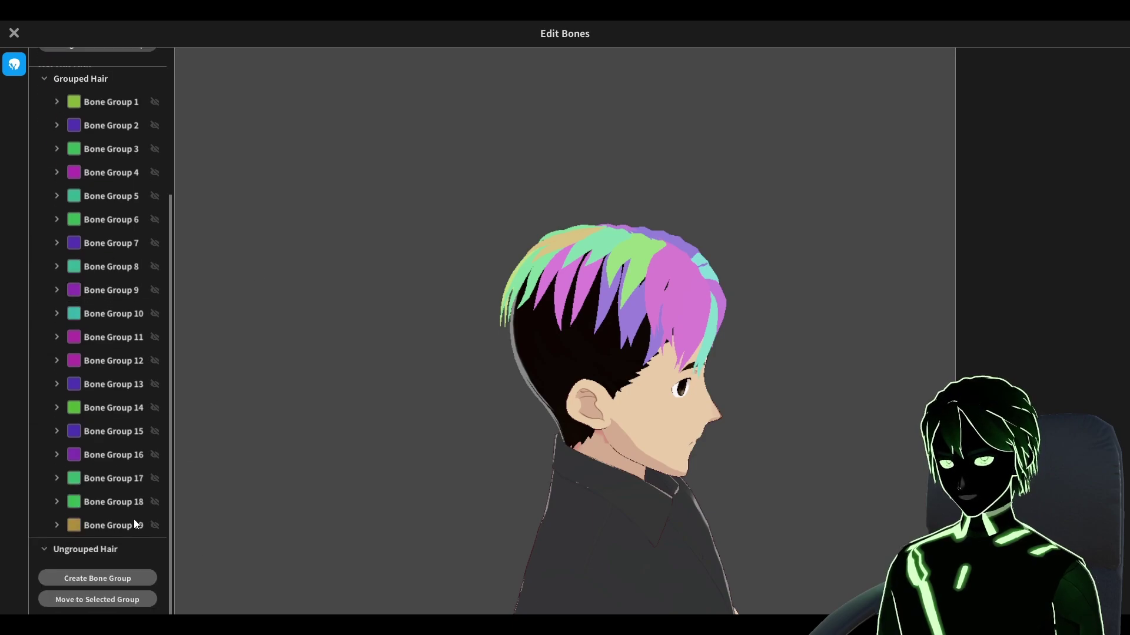
{"action": "scroll", "coordinate": [471, 382], "scroll_direction": "up", "scroll_amount": 1}
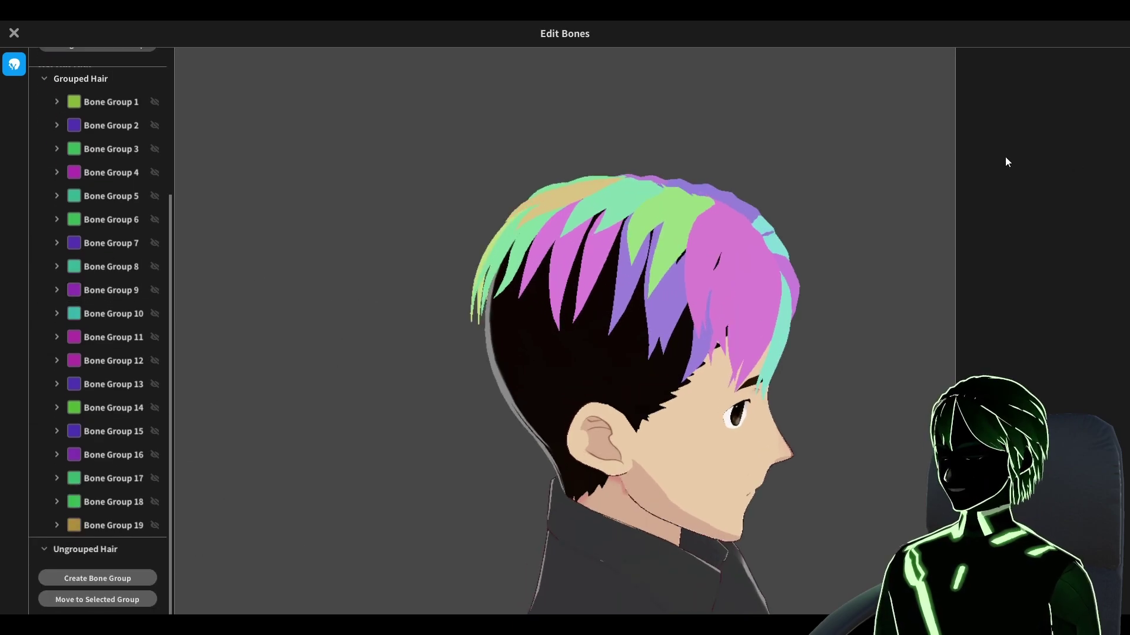
{"action": "scroll", "coordinate": [824, 136], "scroll_direction": "up", "scroll_amount": 2}
{"action": "left_click", "coordinate": [12, 33]}
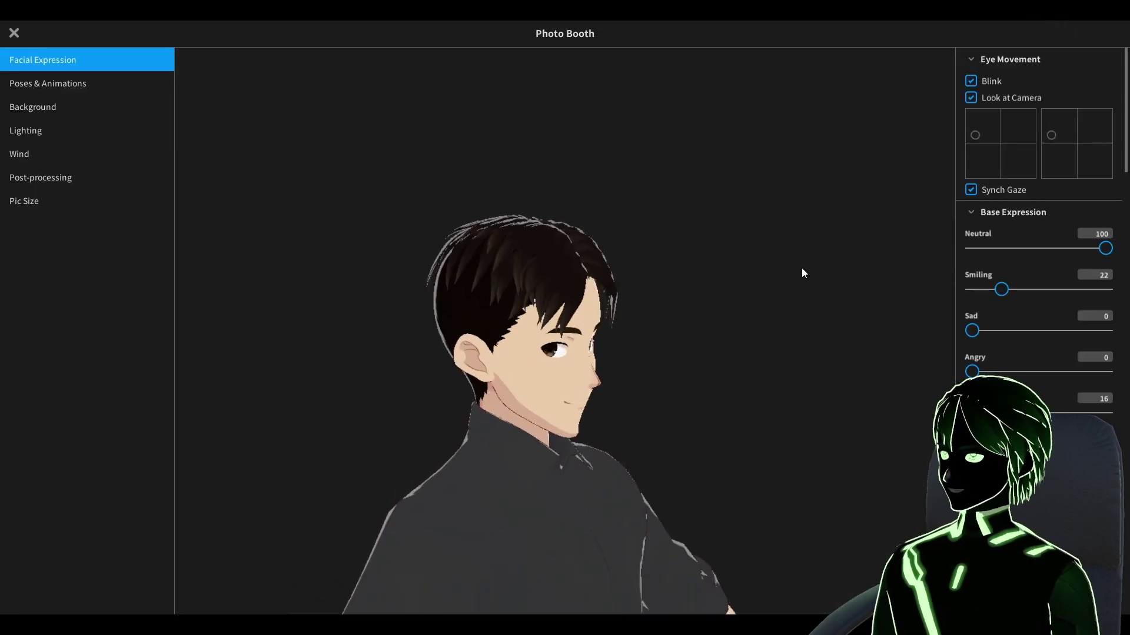
Preview the character's hair in the Photo Booth with the Standby 0 and Standby 2 animations.
{"action": "left_click", "coordinate": [48, 84]}
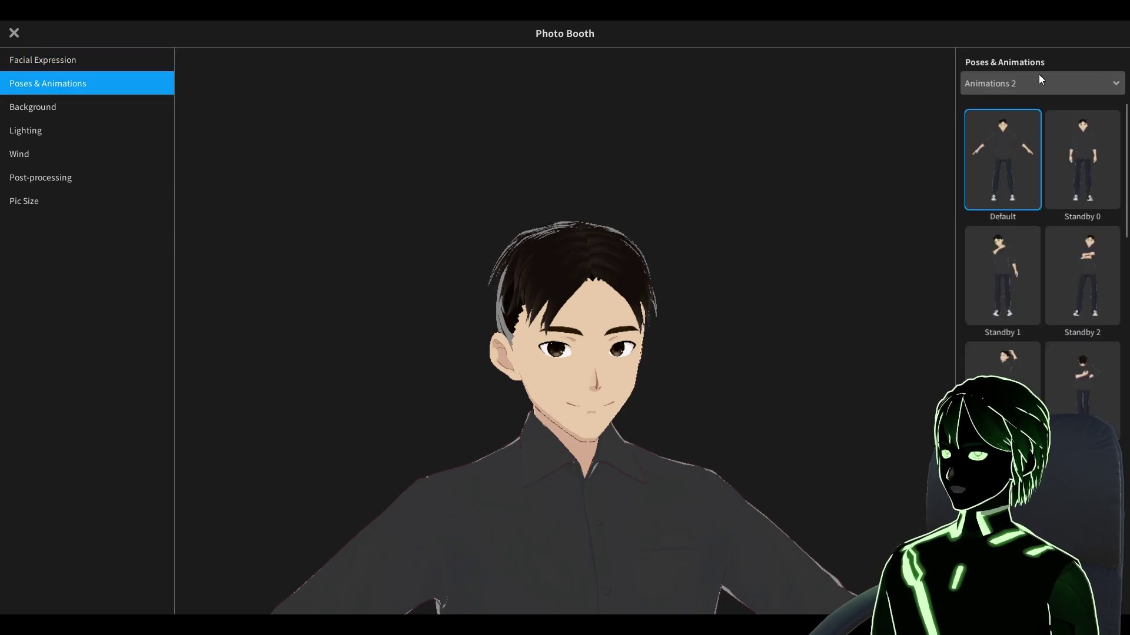
{"action": "left_click", "coordinate": [1052, 167]}
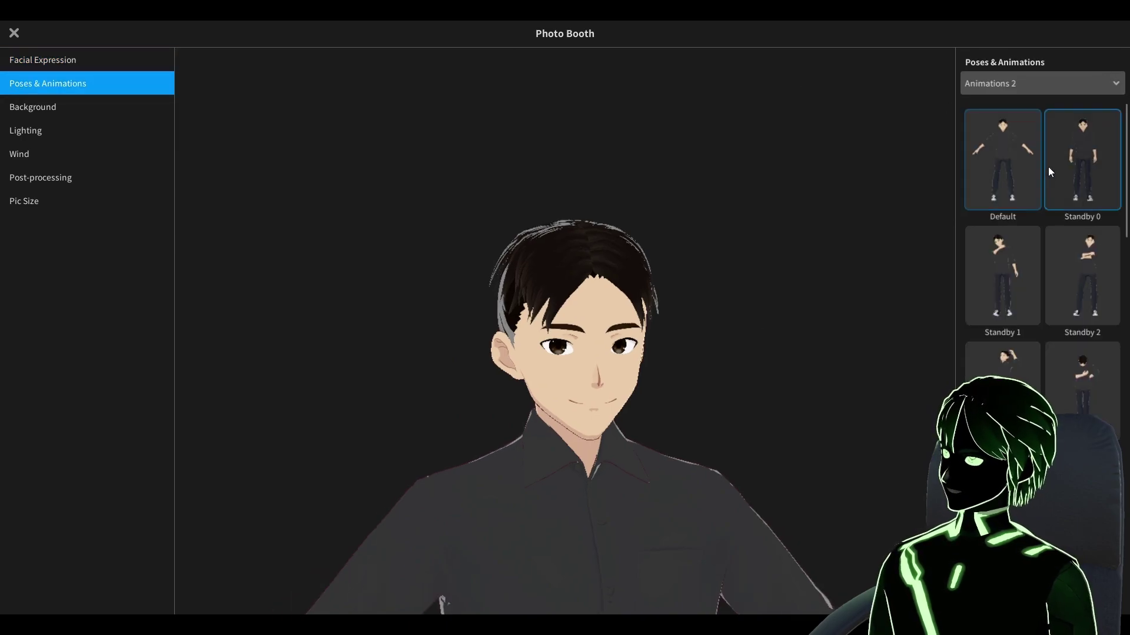
{"action": "left_click", "coordinate": [1103, 282]}
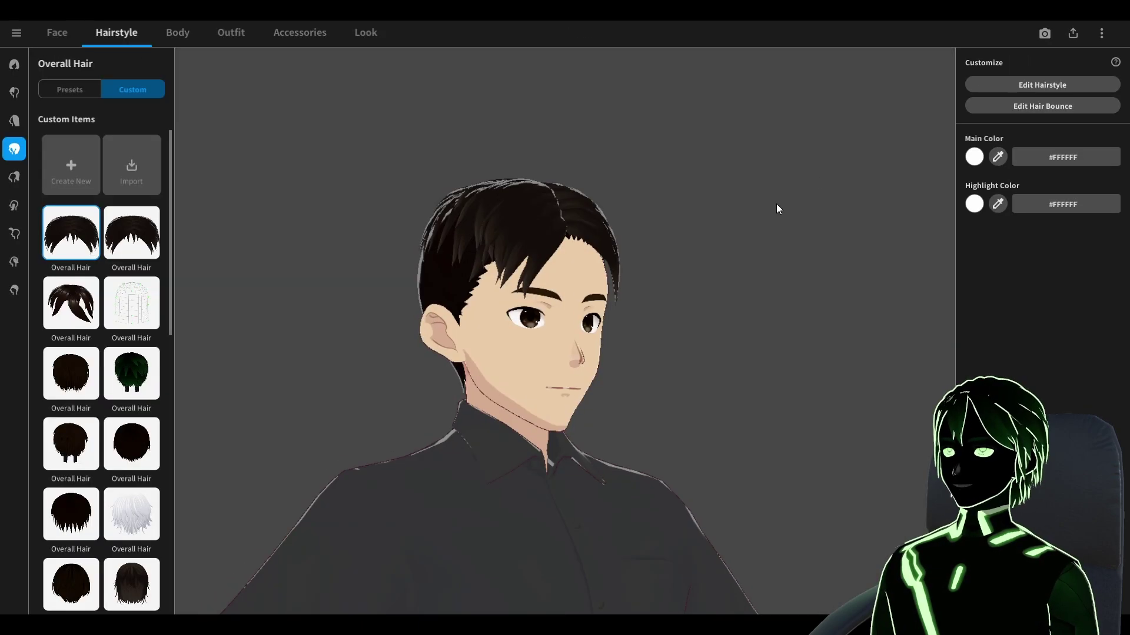
Open the VRM export for the model and look through the polygon, material and bone reduction options.
{"action": "left_click", "coordinate": [1072, 33]}
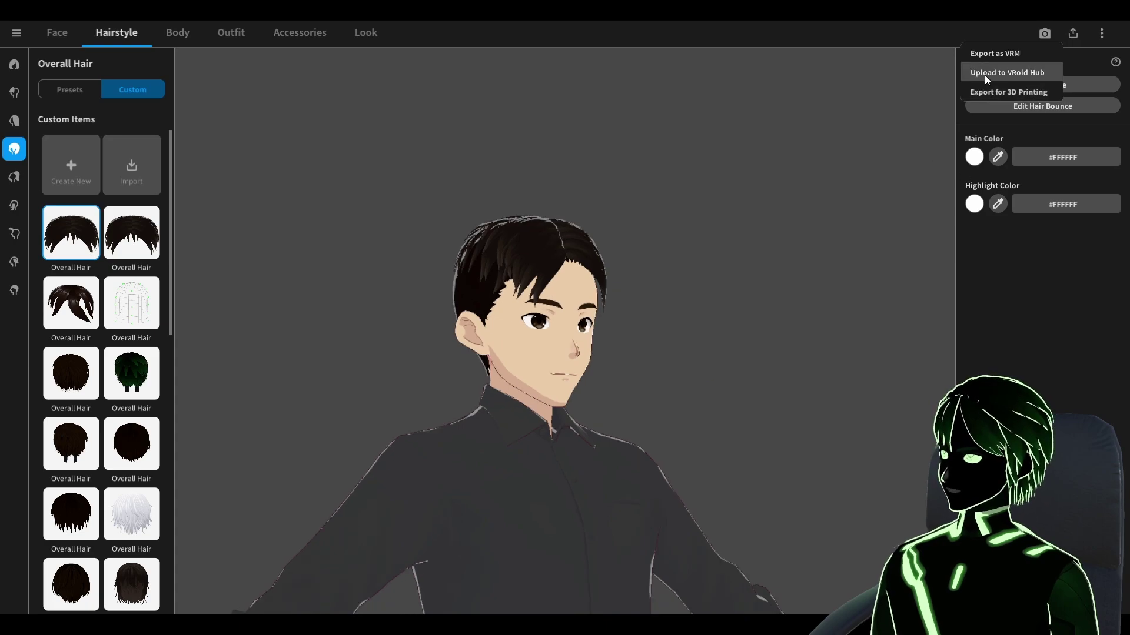
{"action": "left_click", "coordinate": [1016, 53]}
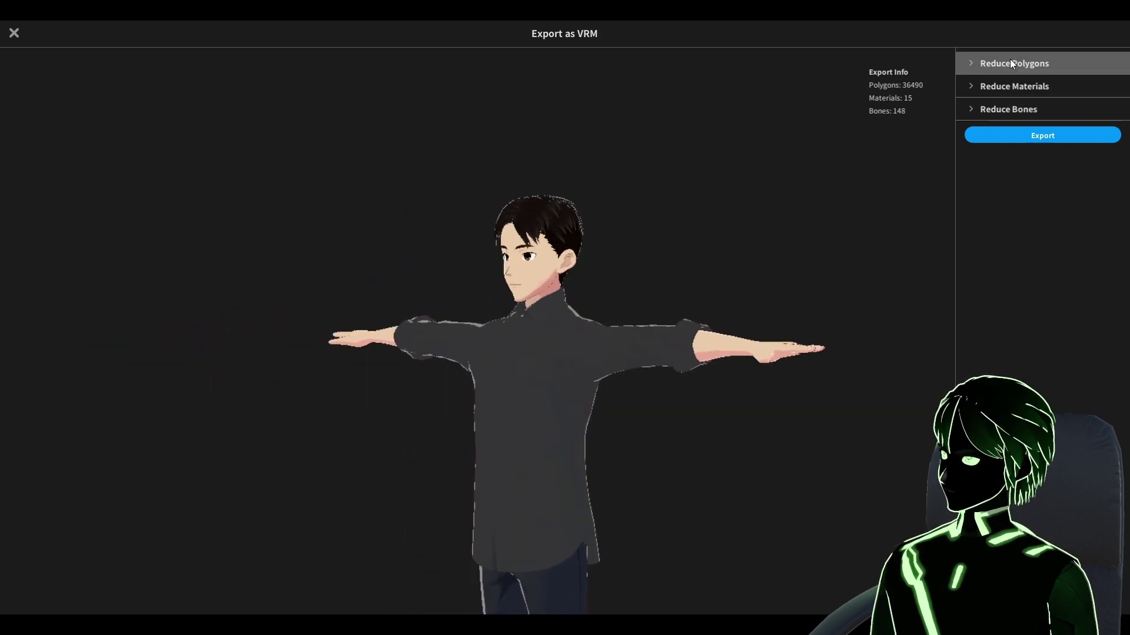
{"action": "left_click", "coordinate": [1010, 62]}
{"action": "left_click", "coordinate": [1001, 61]}
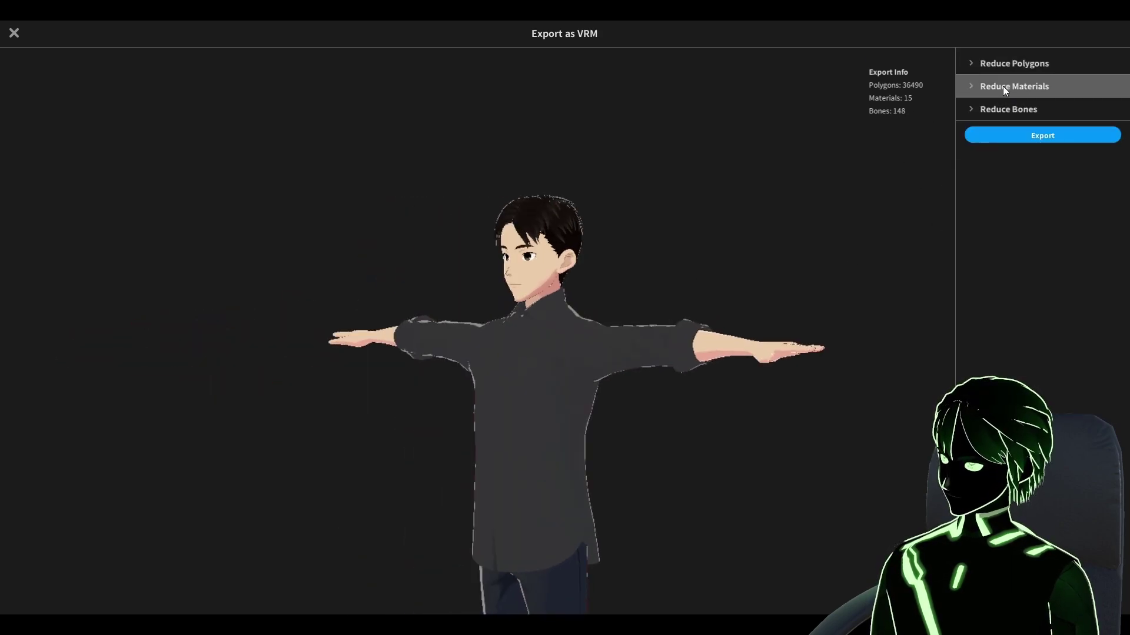
{"action": "left_click", "coordinate": [1003, 86]}
{"action": "left_click", "coordinate": [1002, 86]}
{"action": "left_click", "coordinate": [997, 111]}
{"action": "left_click", "coordinate": [997, 111]}
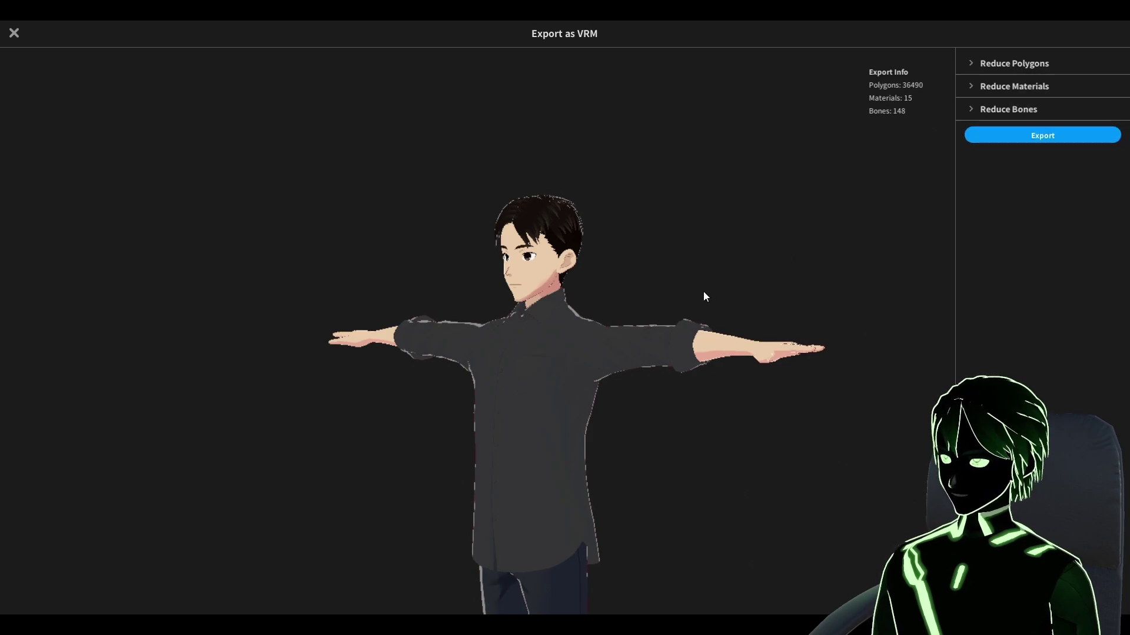
Proceed with the VRM export and review the avatar information, permission and license settings.
{"action": "right_click_drag", "start_coordinate": [703, 292], "coordinate": [739, 287]}
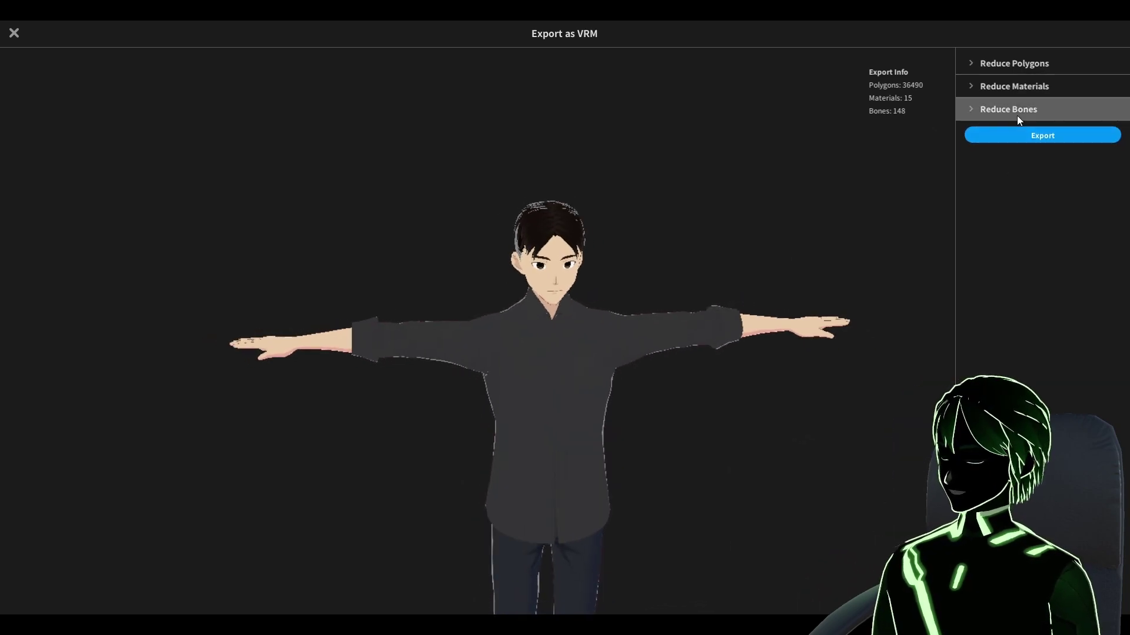
{"action": "left_click", "coordinate": [1042, 137]}
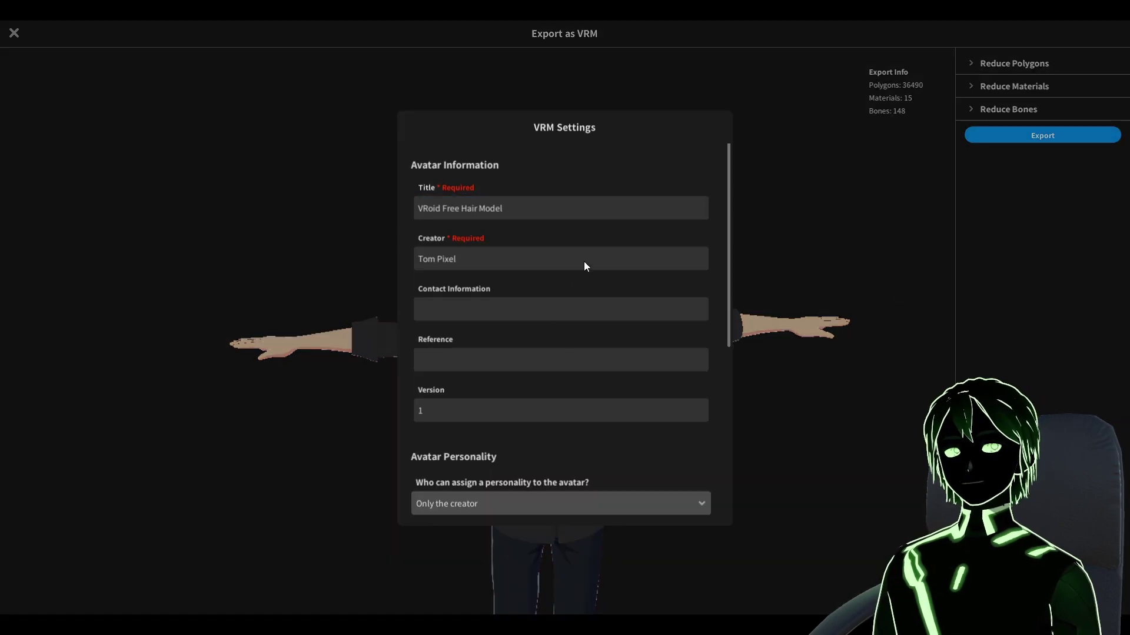
{"action": "scroll", "coordinate": [553, 370], "scroll_direction": "down", "scroll_amount": 6}
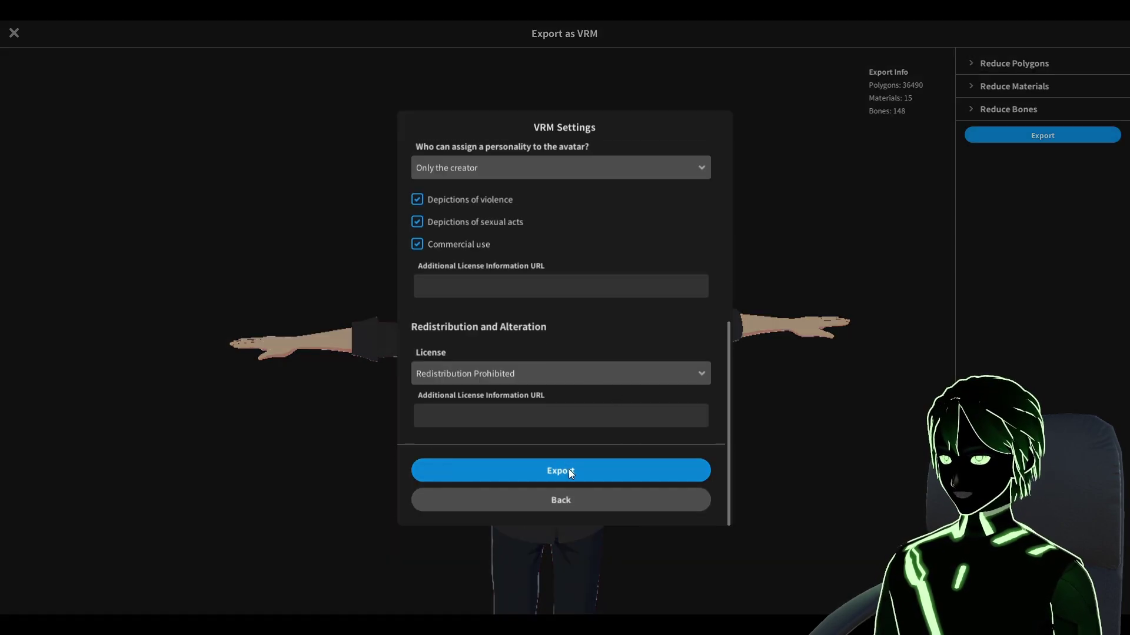